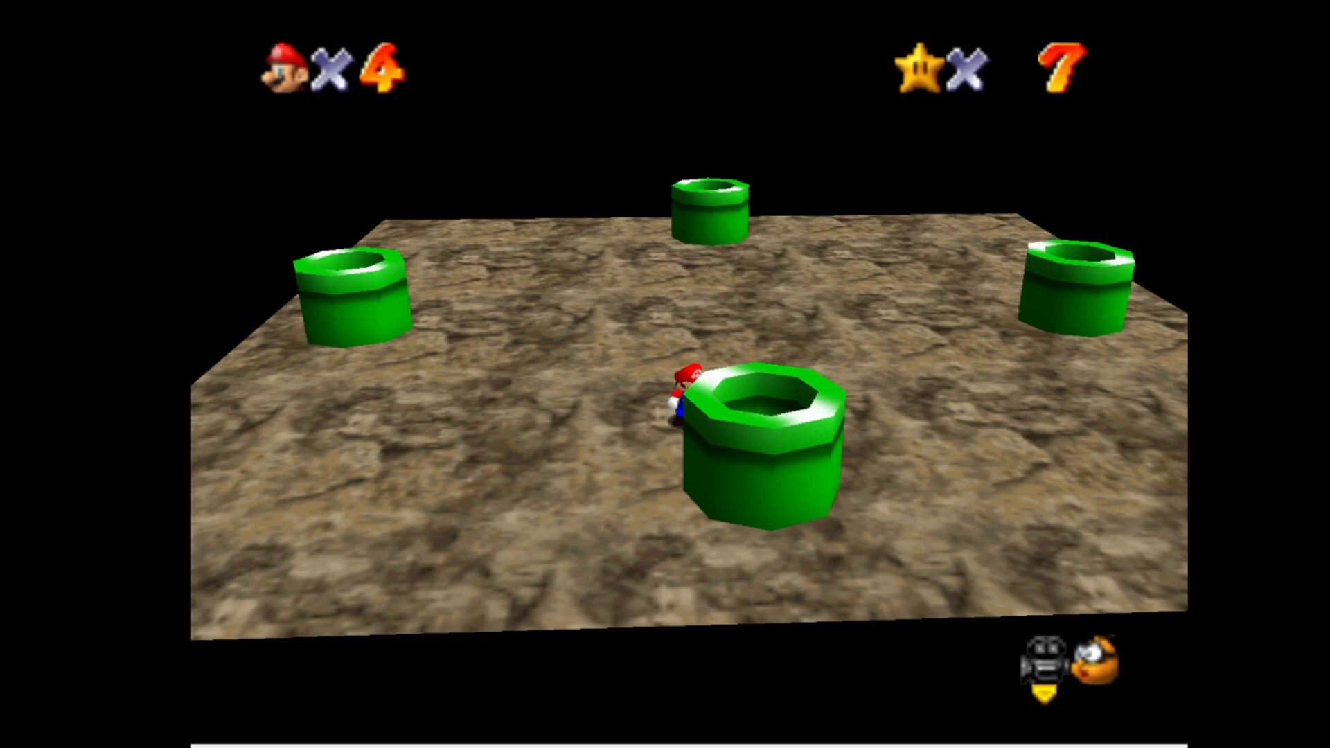
Playtest the green pipe hub and its linked levels with Mario, and close the emulator
key(Up)
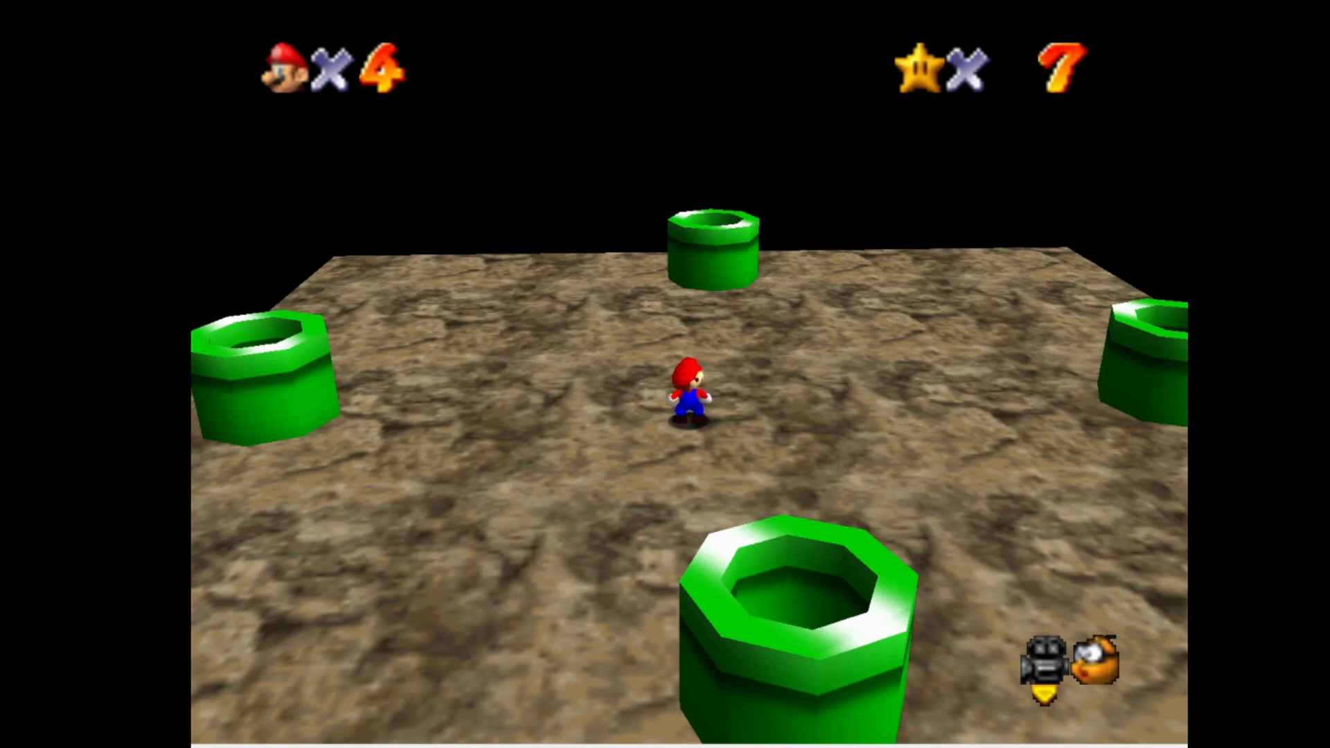
key(Up)
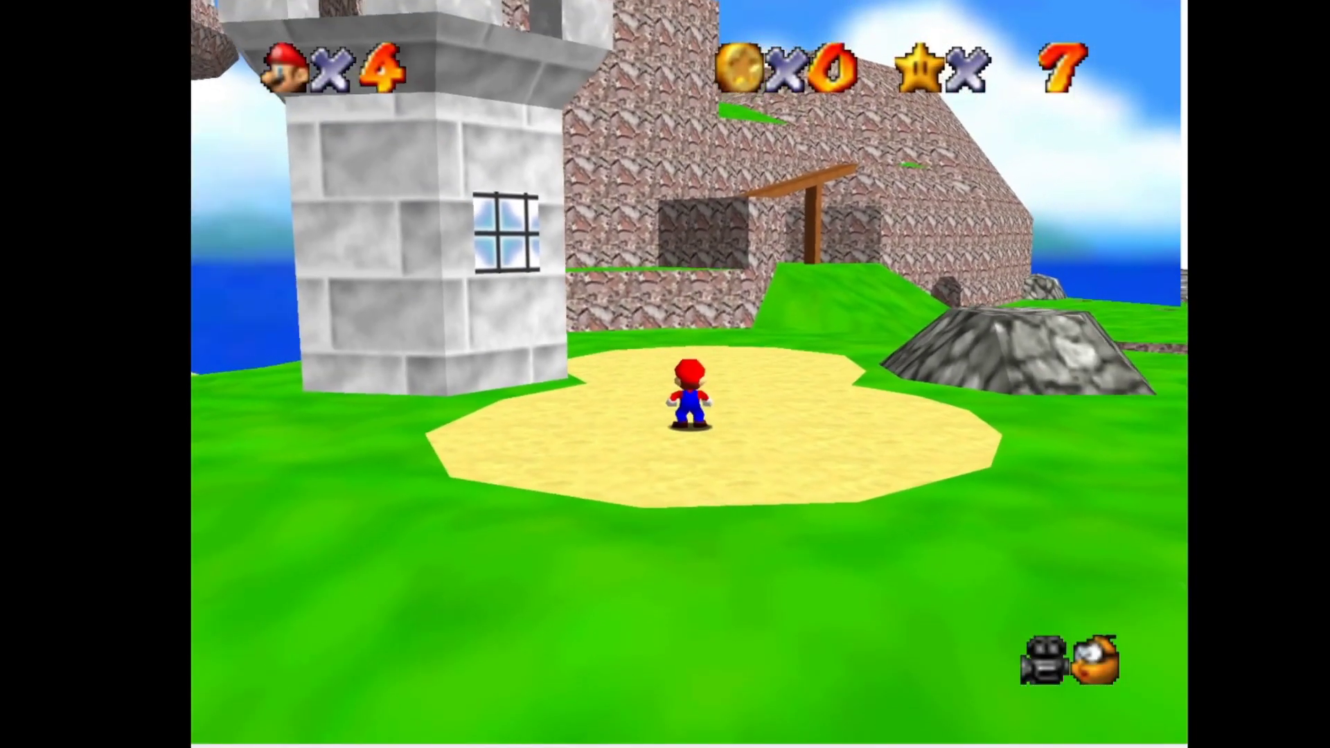
key(Right)
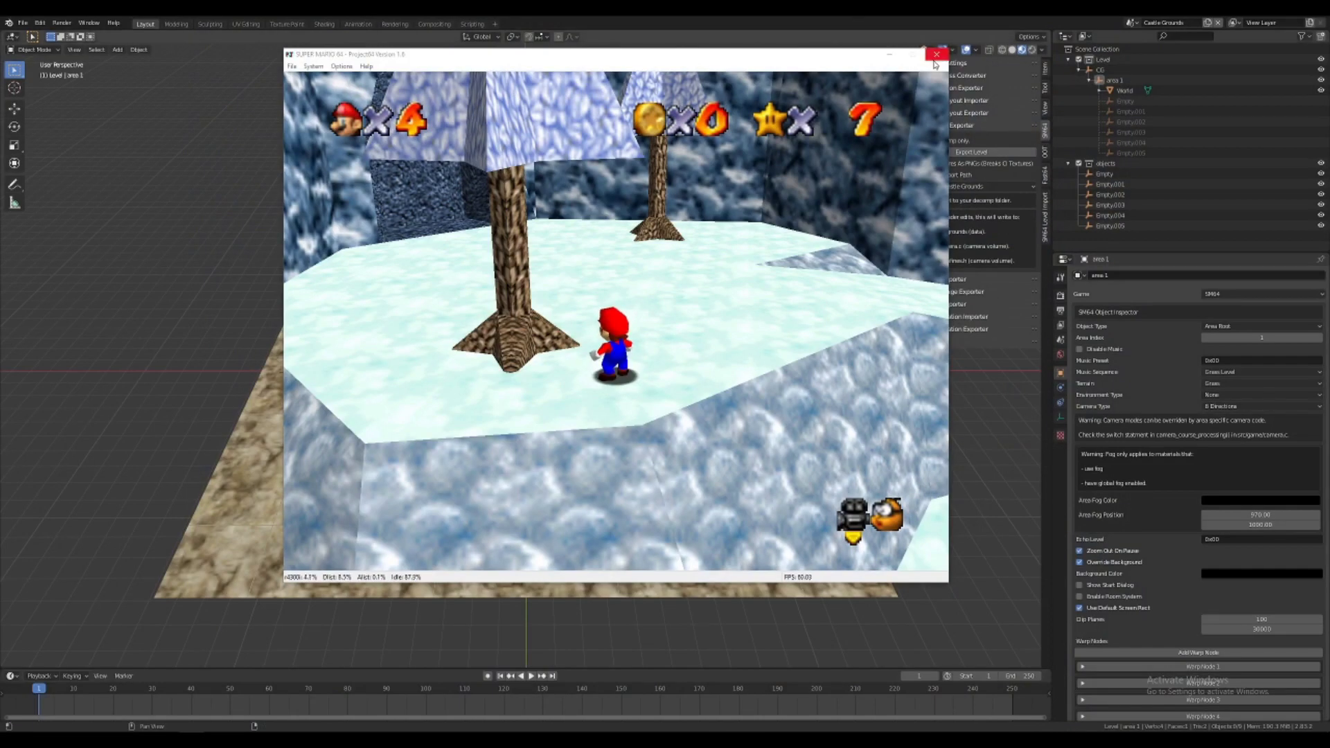
click(939, 53)
Switch to the imported levels scene and bring the entire snow level into view
click(568, 464)
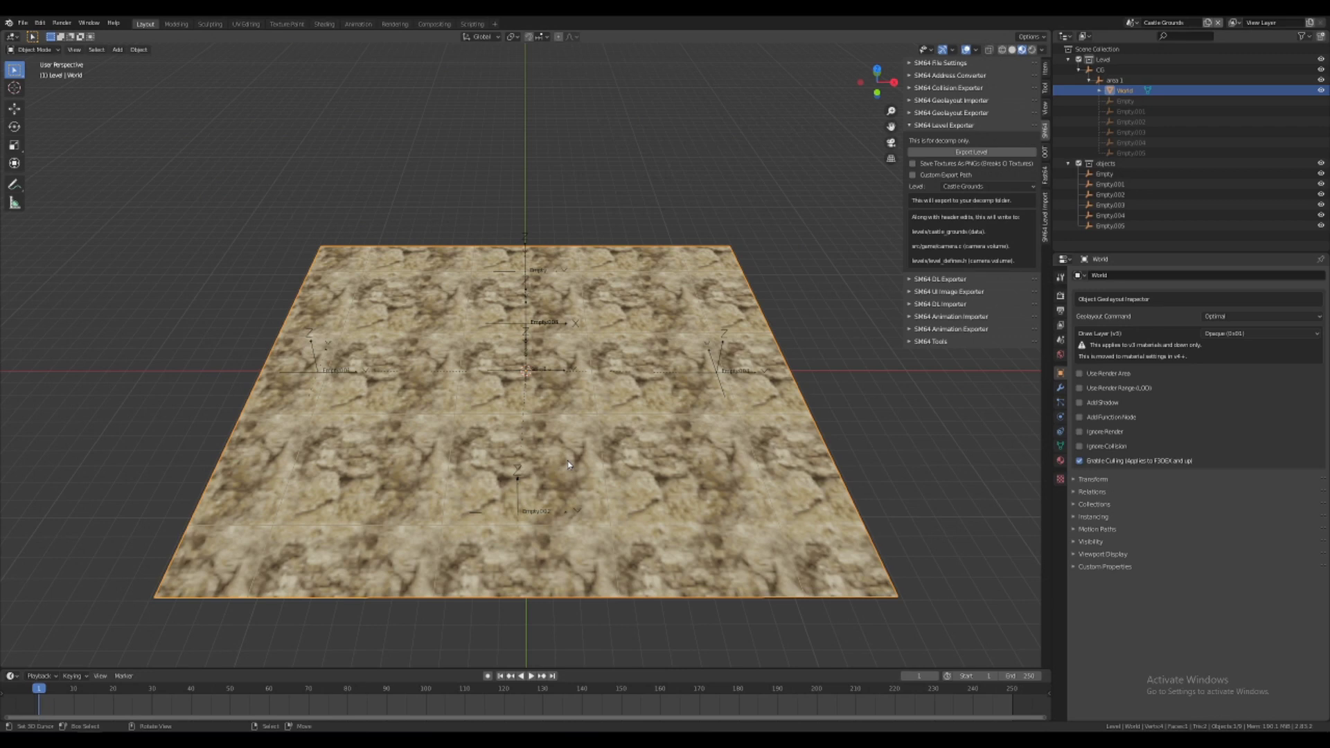
click(414, 217)
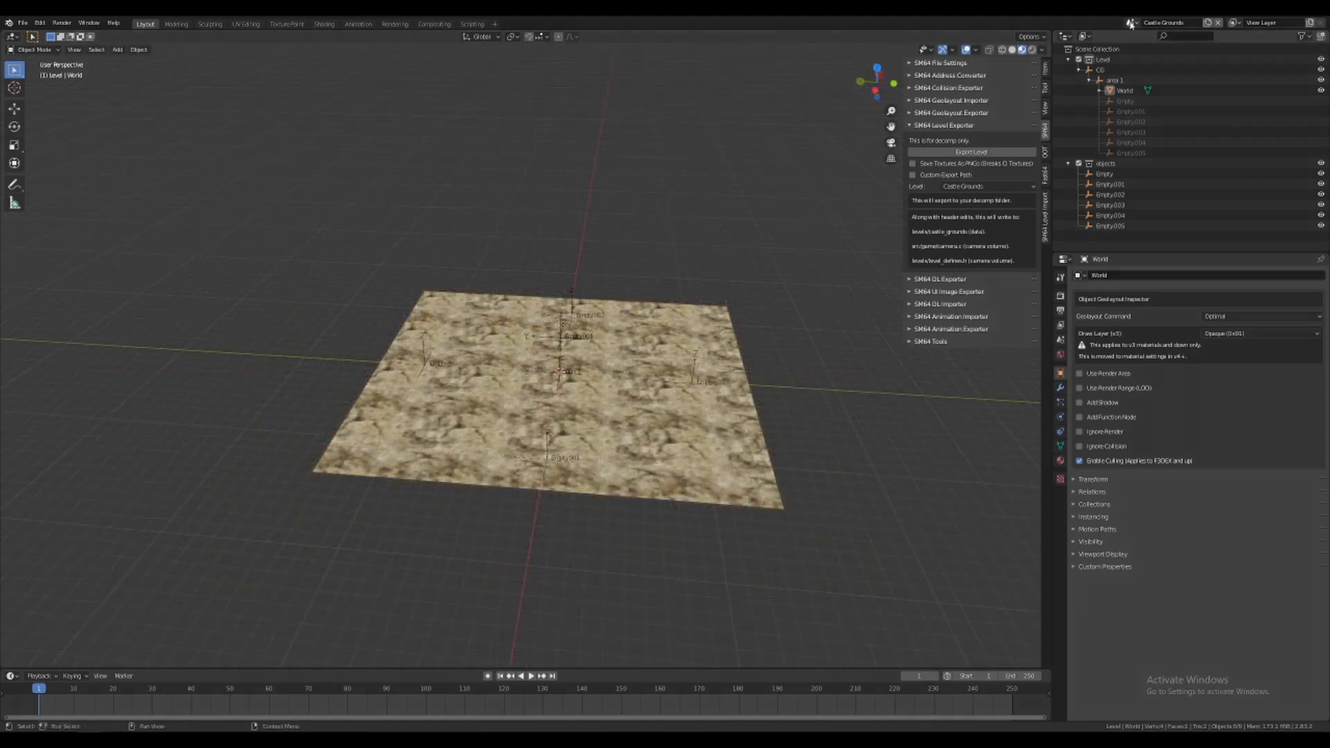
click(1131, 25)
click(1158, 68)
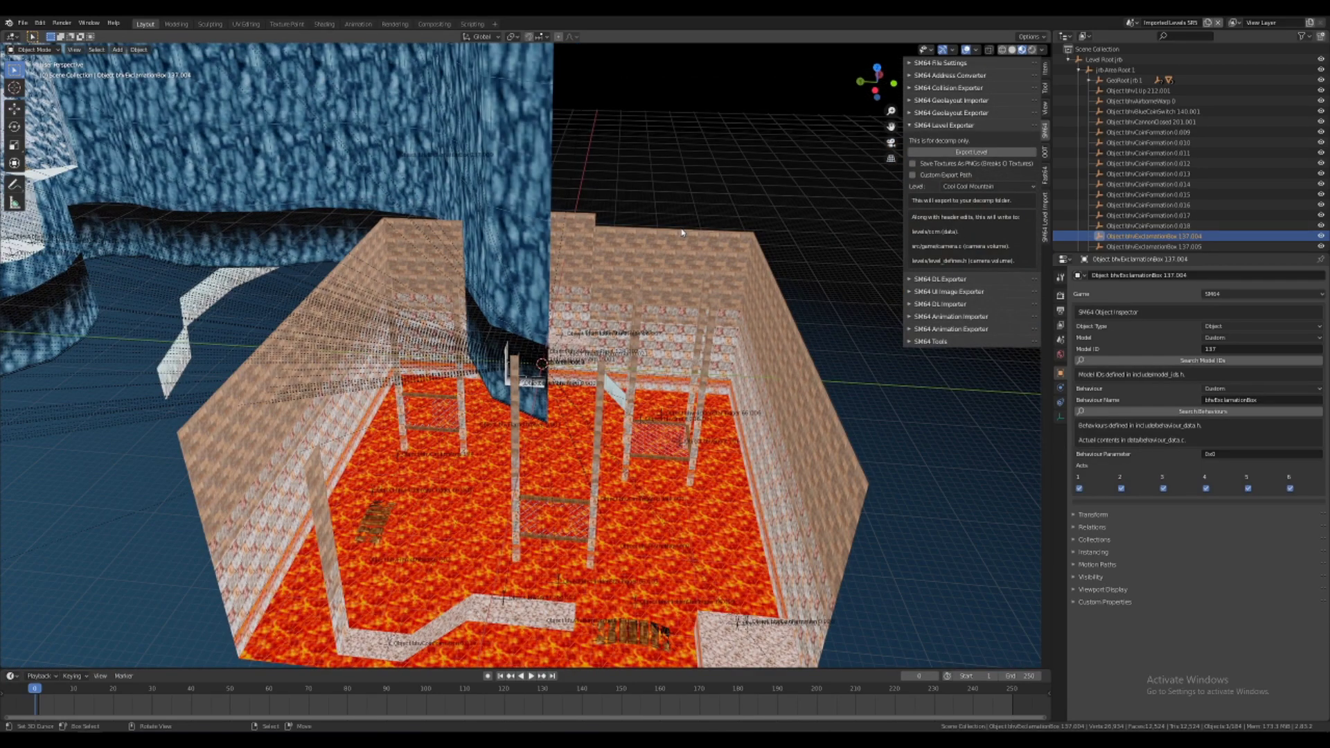
scroll(714, 245, down, 5)
middle_drag(527, 357, 682, 357)
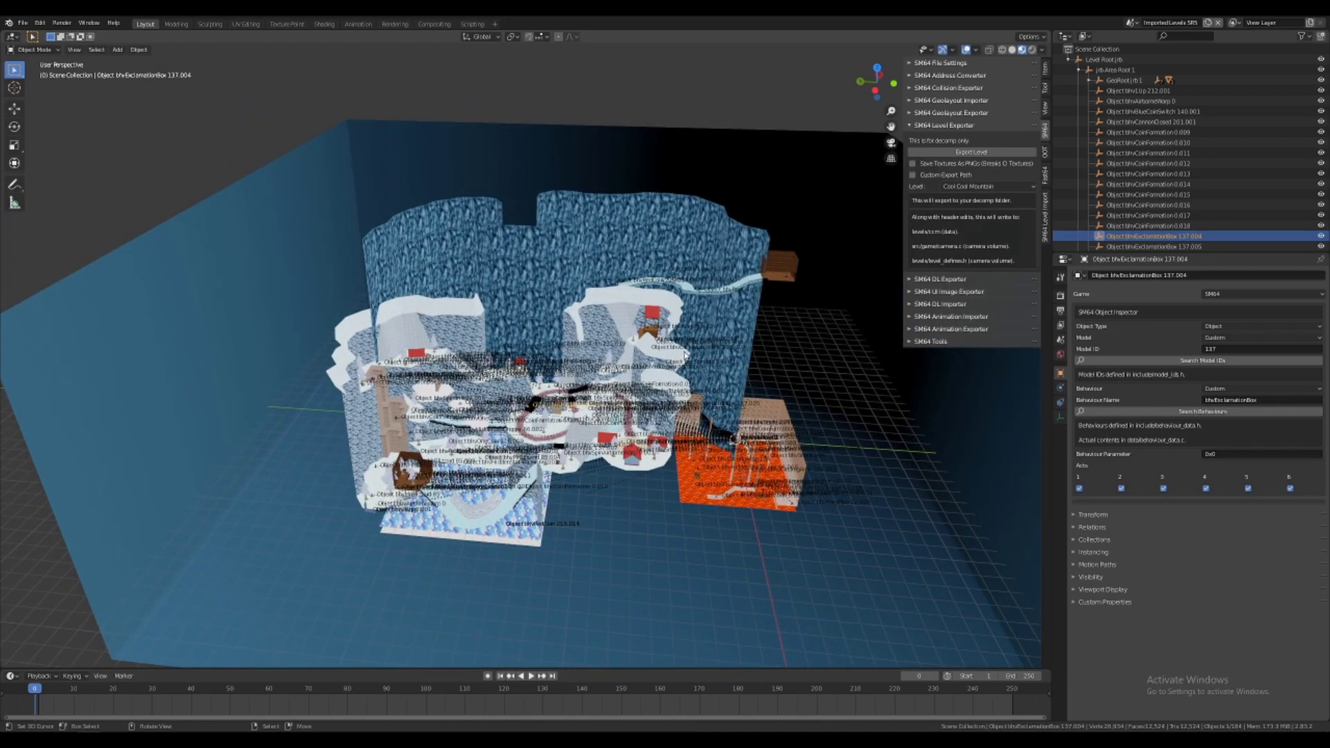
Run the import_Level.py script in the Scripting workspace
click(472, 24)
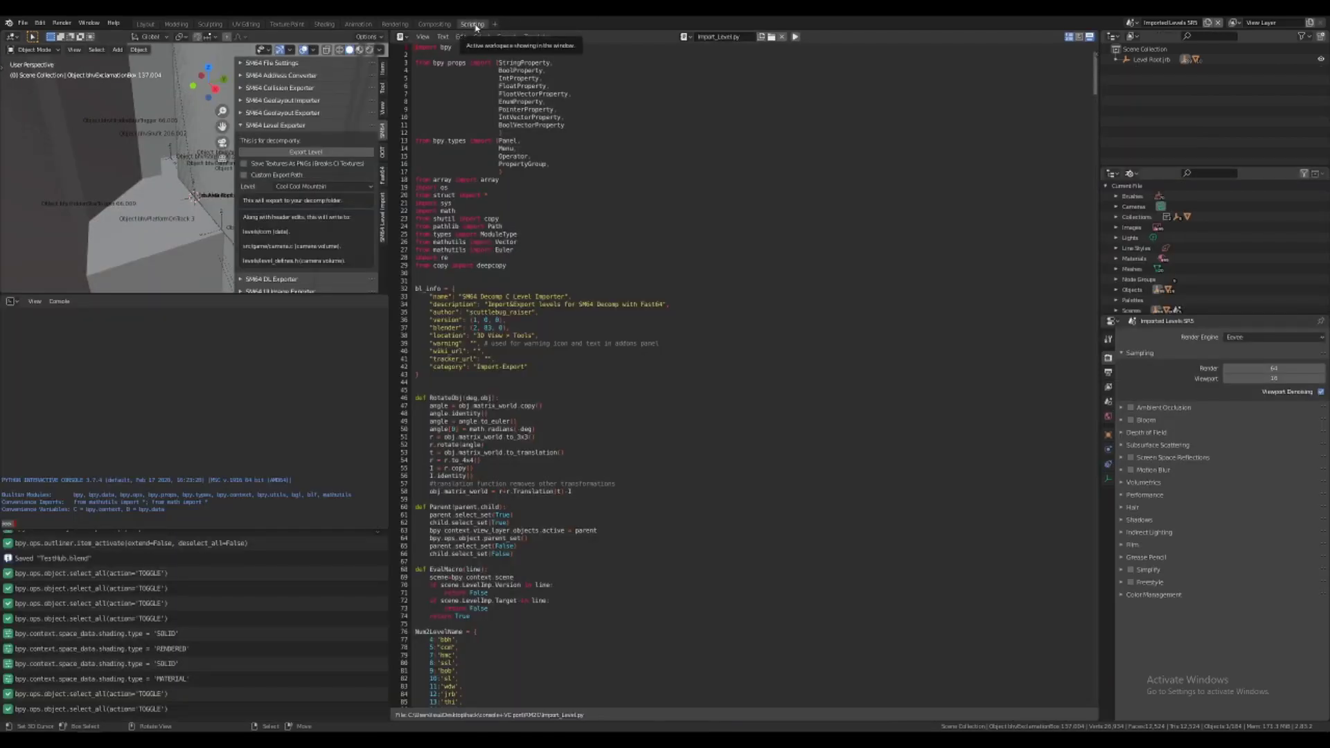
key(n)
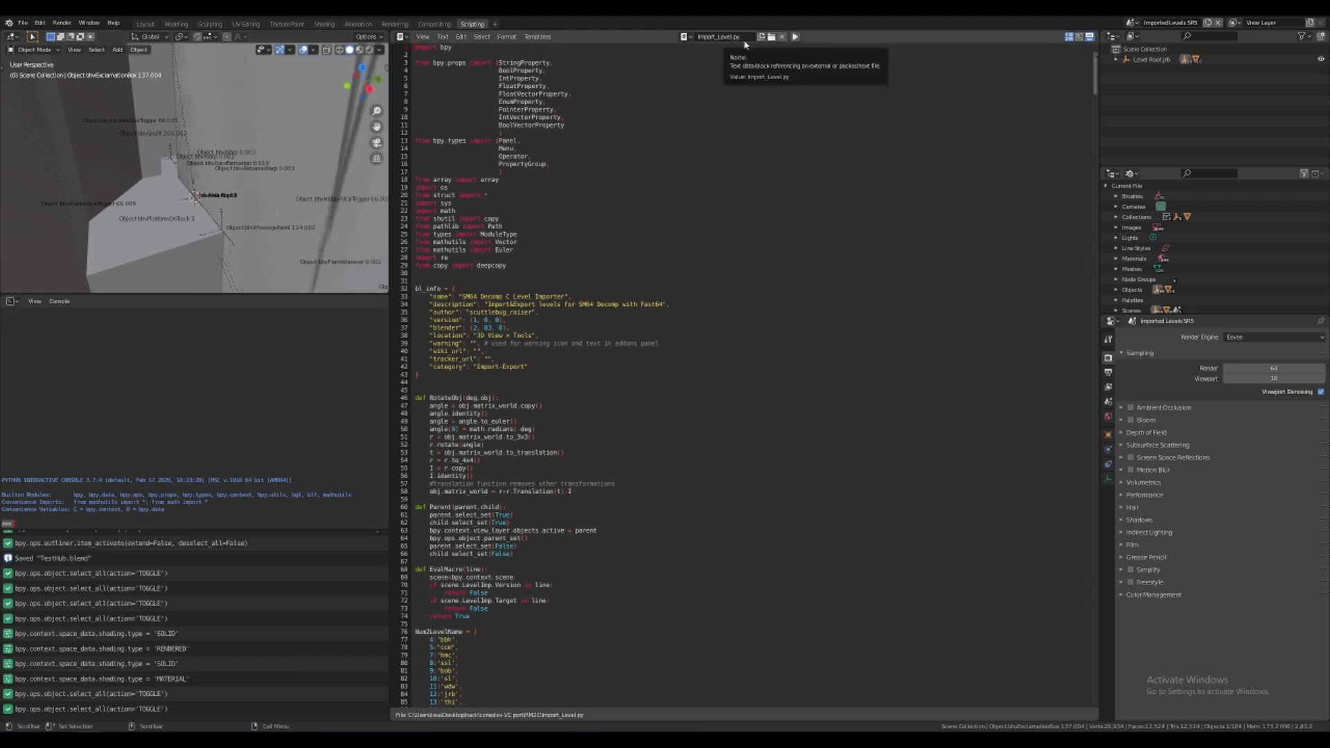
click(771, 37)
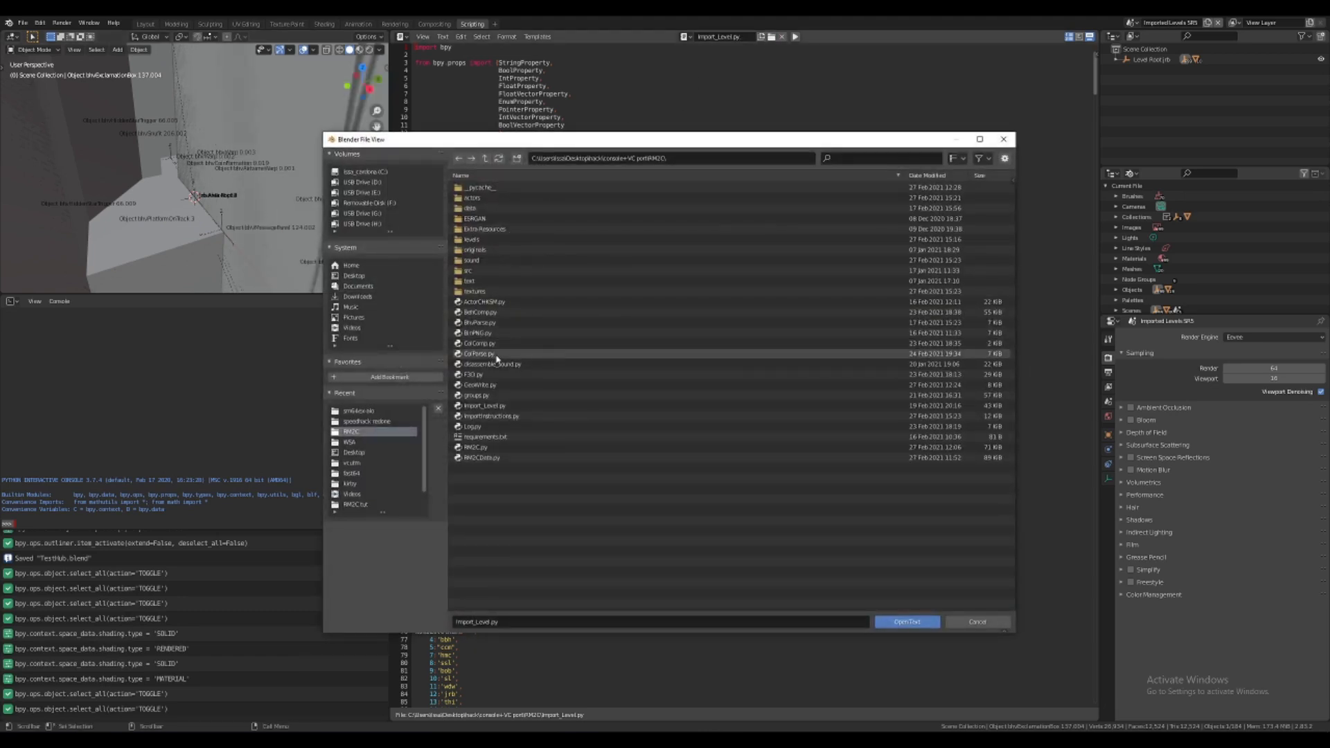
click(950, 623)
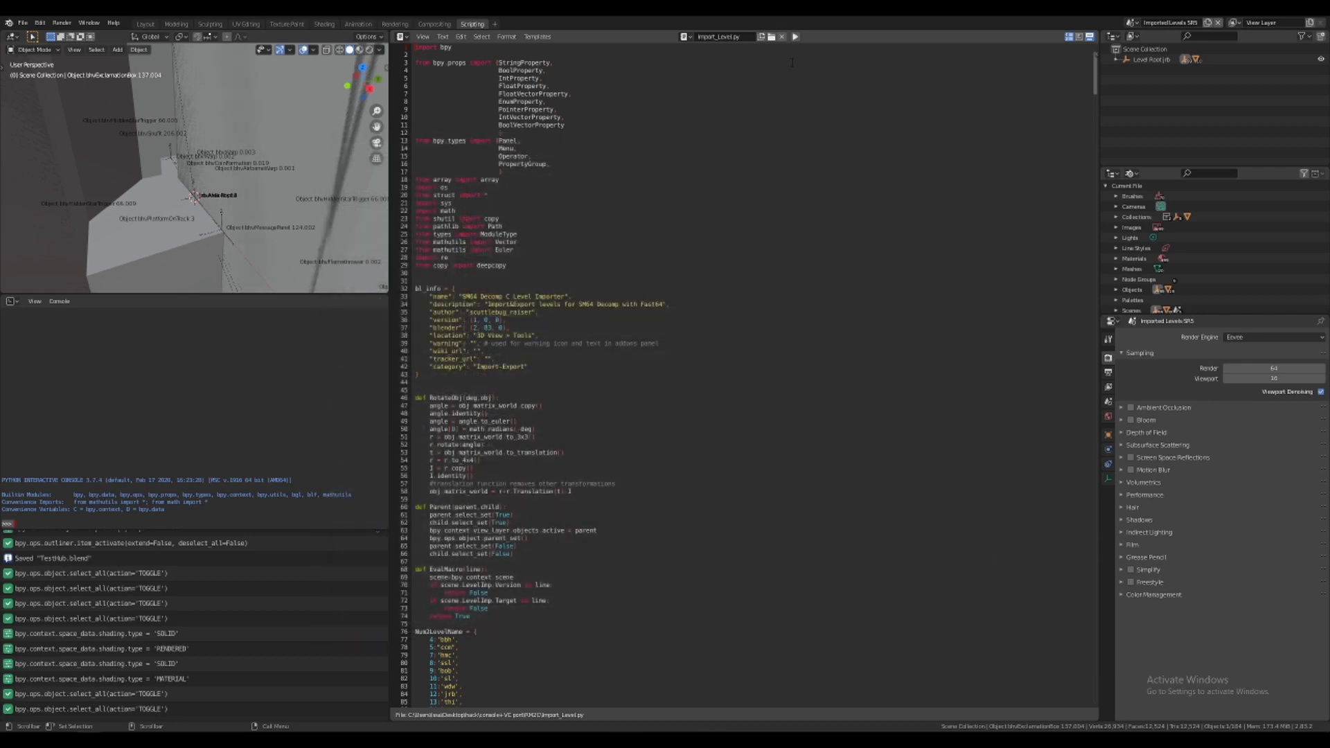
click(795, 37)
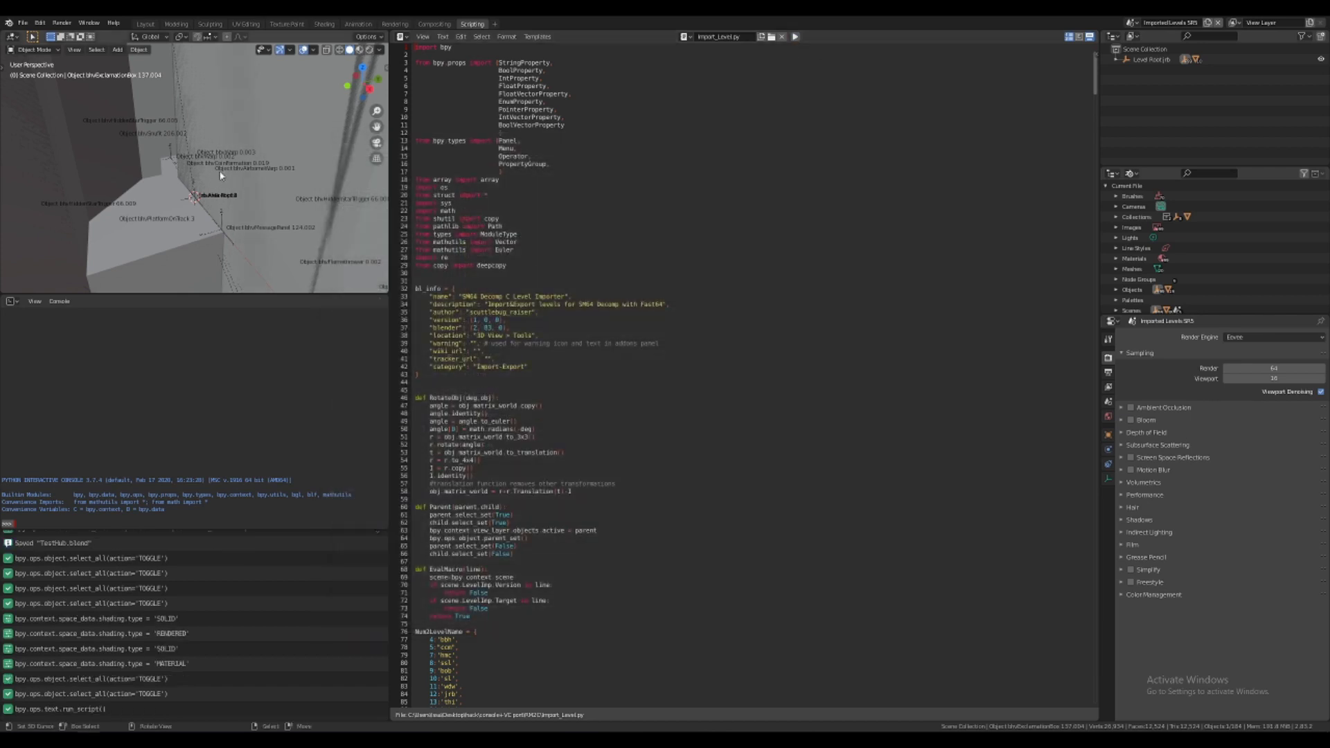
Examine the SM64 File Settings, including the Blender to SM64 scale and the decomp path
key(n)
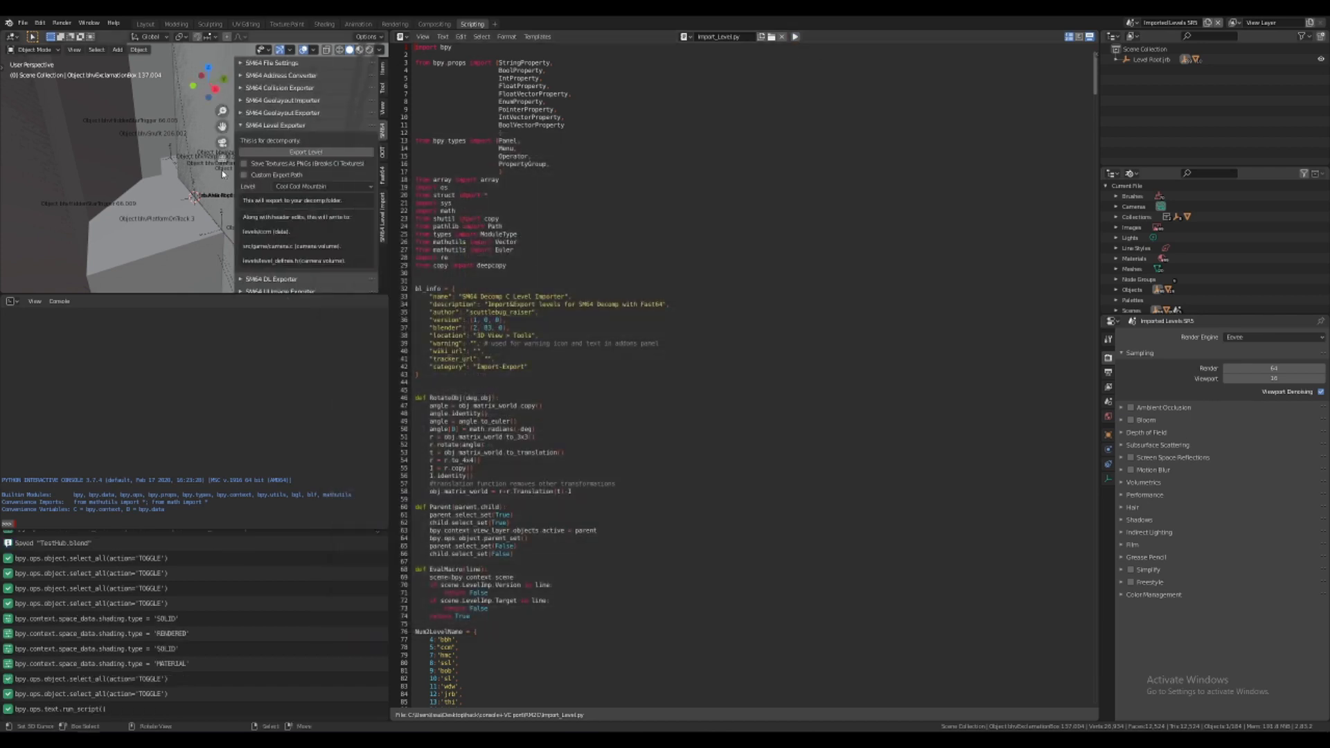
click(286, 125)
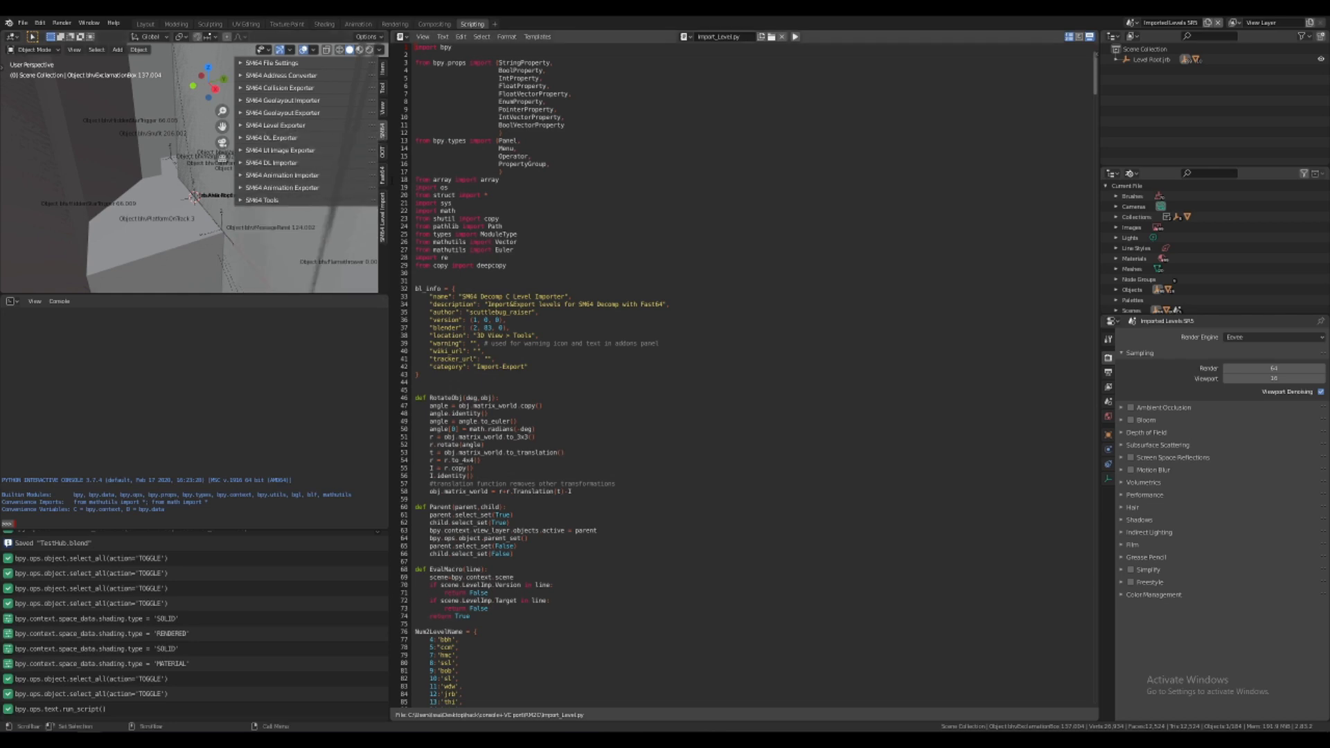
click(383, 176)
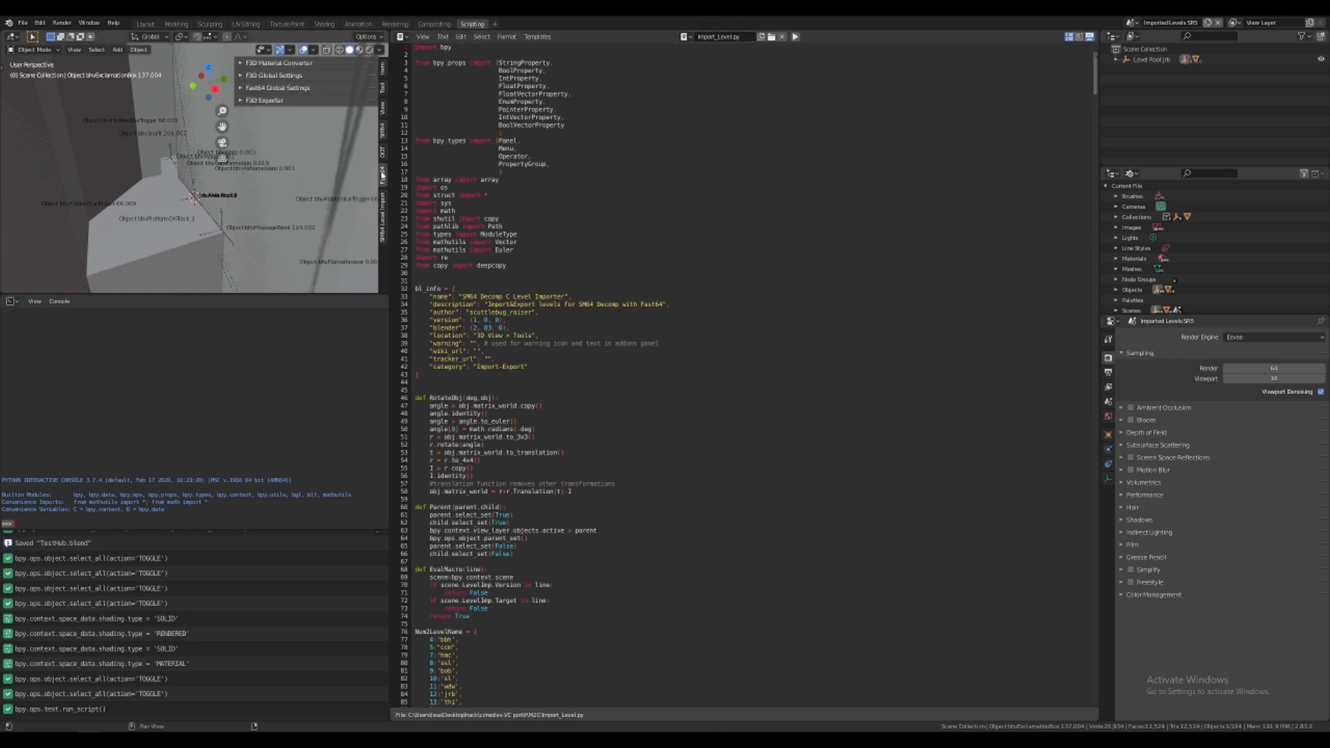
click(383, 134)
click(277, 63)
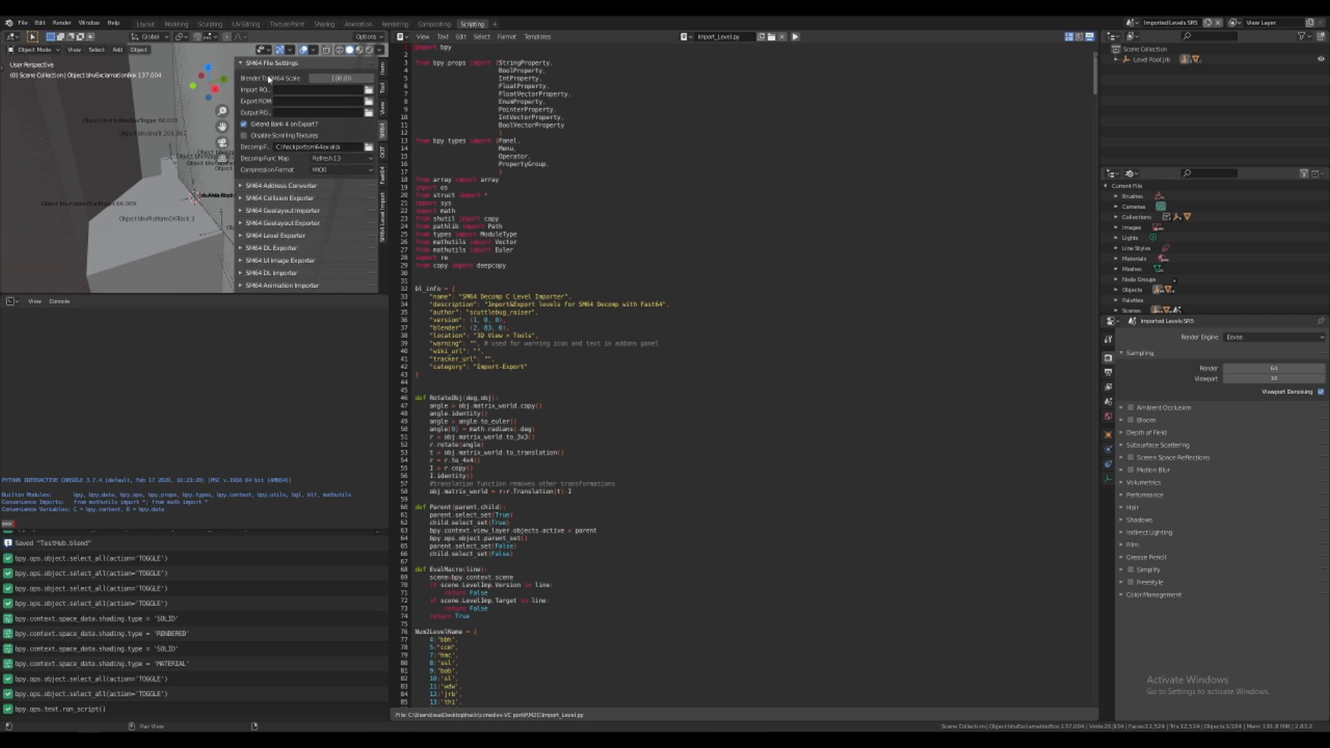
ctrl+scroll(263, 69, down, 3)
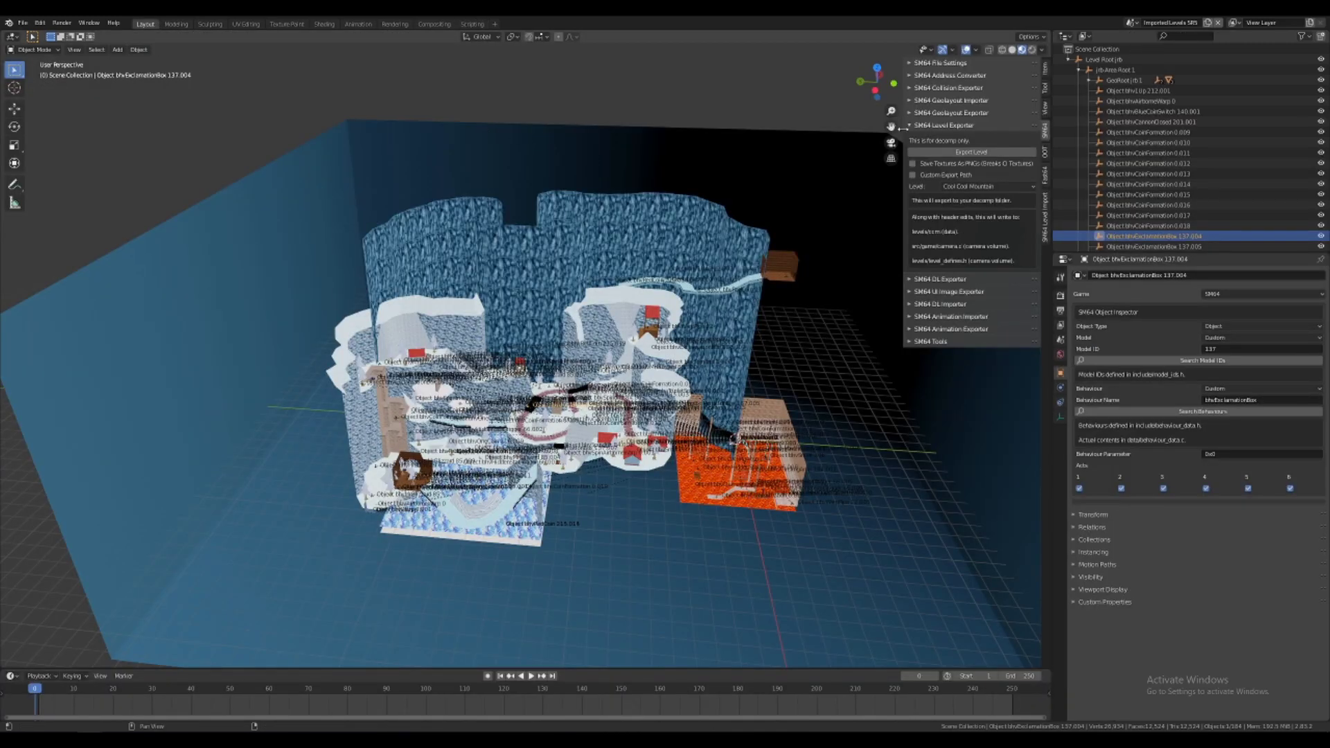
In the Layout workspace, set the SM64 Level Importer's version to VERSION_US and clear its prefix
click(907, 126)
click(1044, 212)
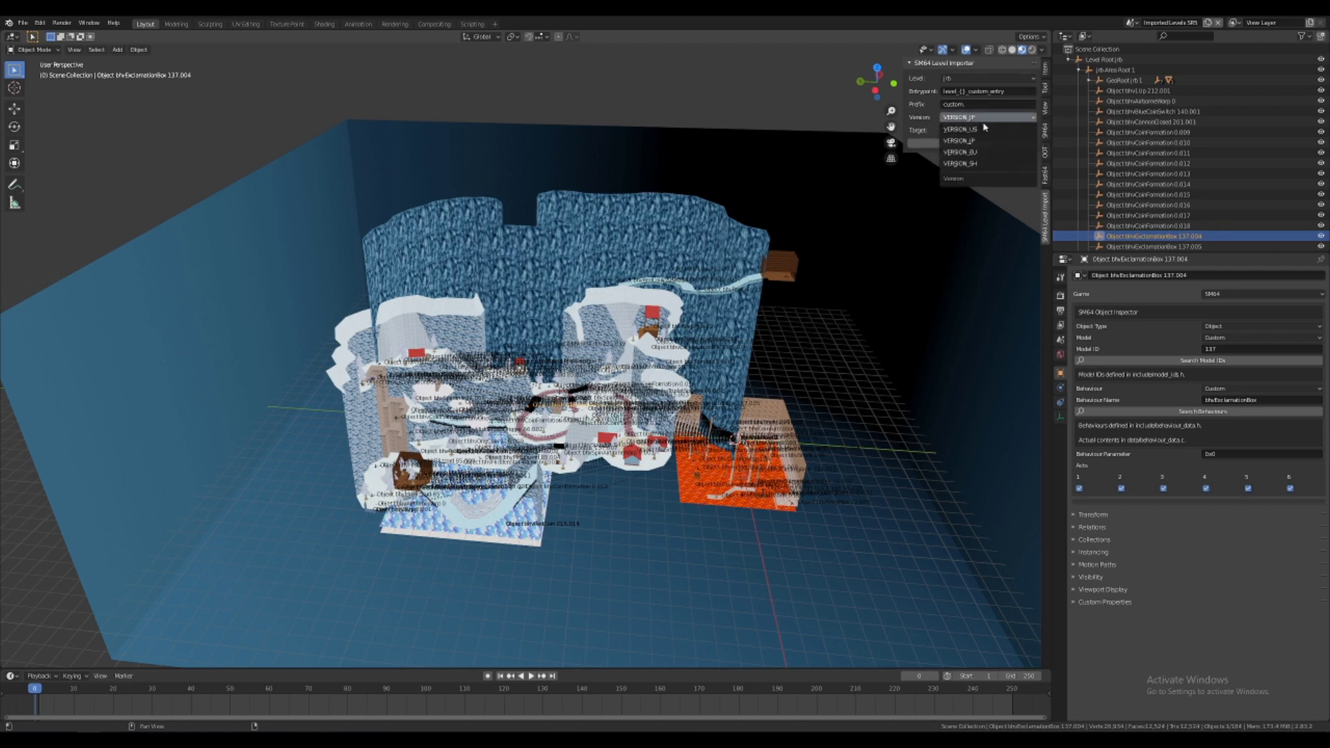
click(976, 104)
key(BackSpace)
key(Return)
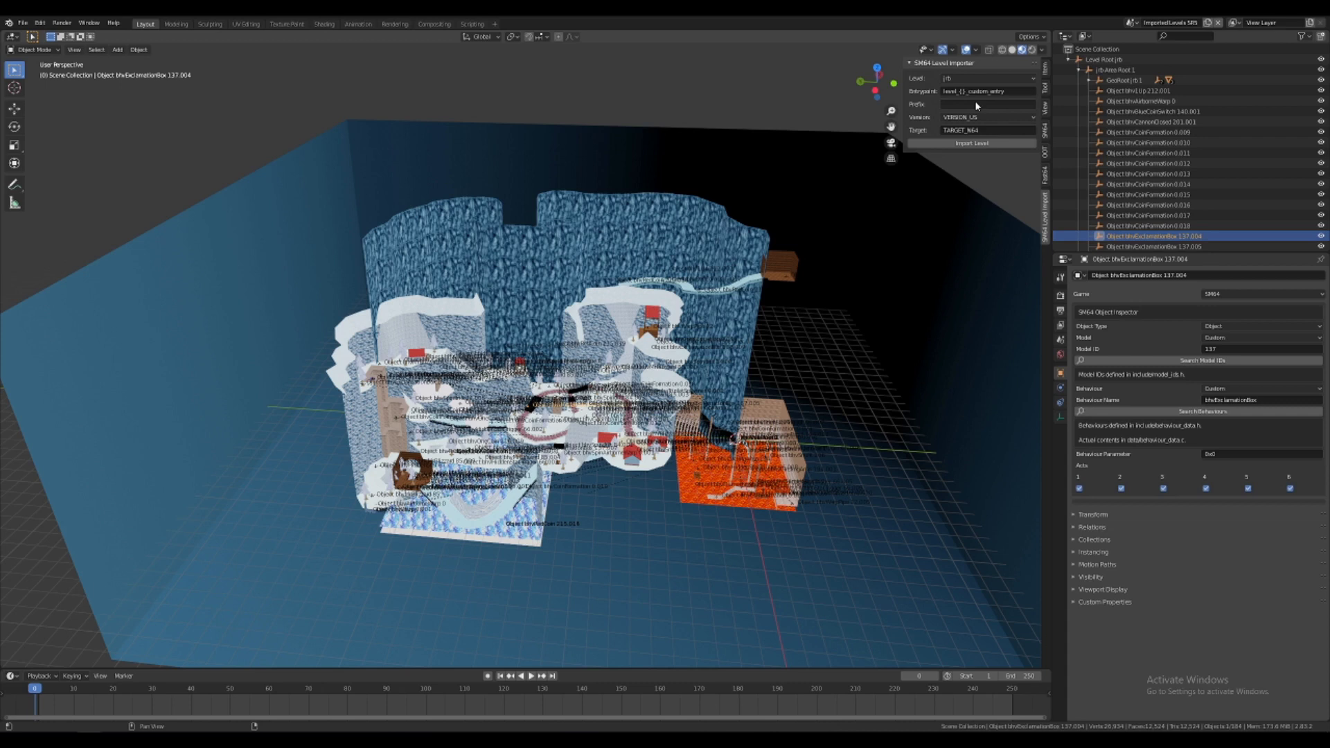
Set the level importer's entrypoint to level_{}_entry
click(970, 91)
drag(989, 91, 967, 91)
key(BackSpace)
key(Return)
Look over the imported level and its SM64 Level Exporter options, and collapse the exporter section
key(n)
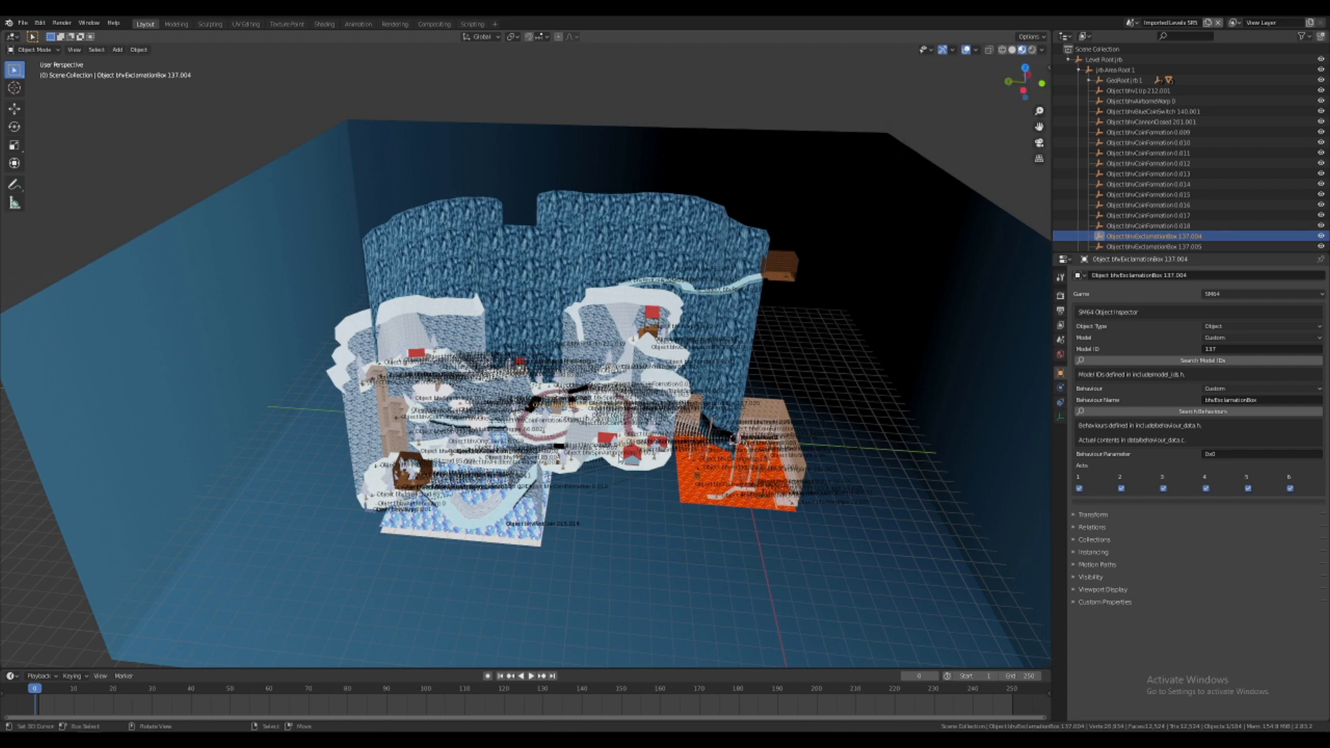
middle_drag(455, 434, 701, 338)
key(n)
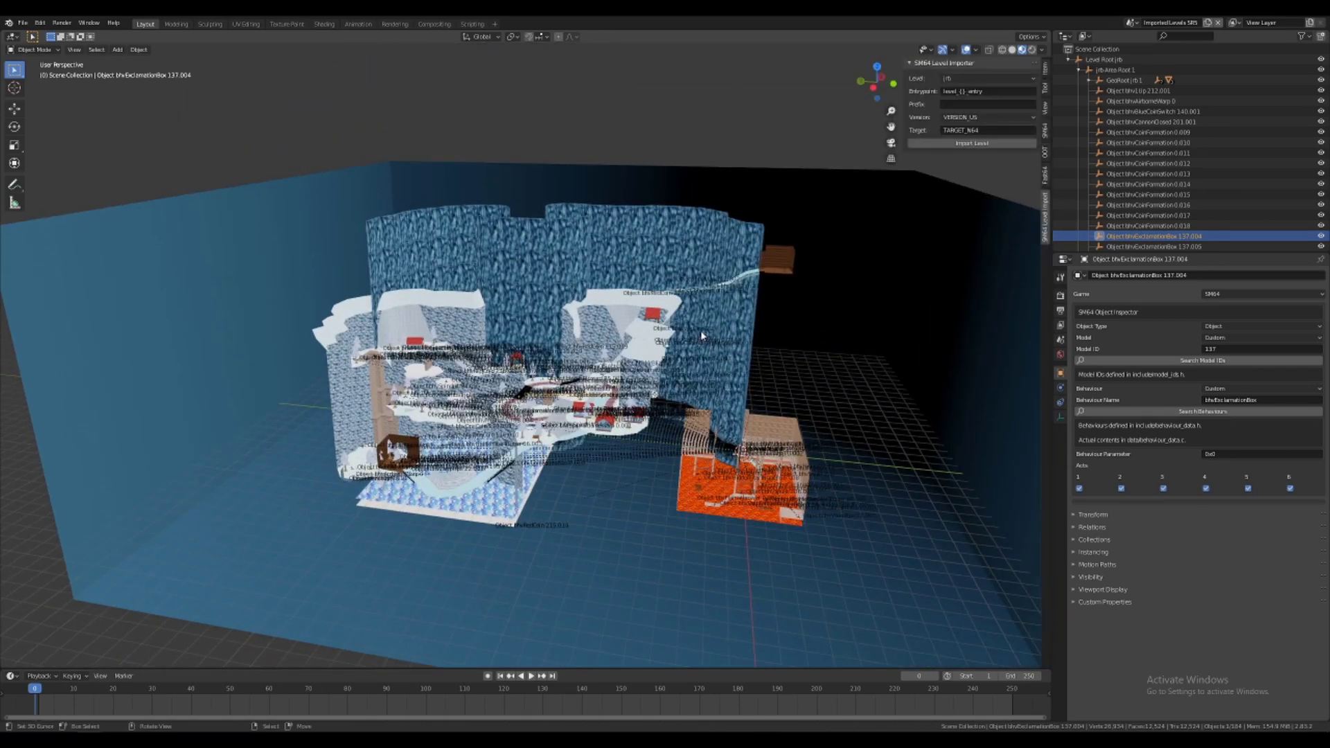
click(1046, 133)
click(985, 127)
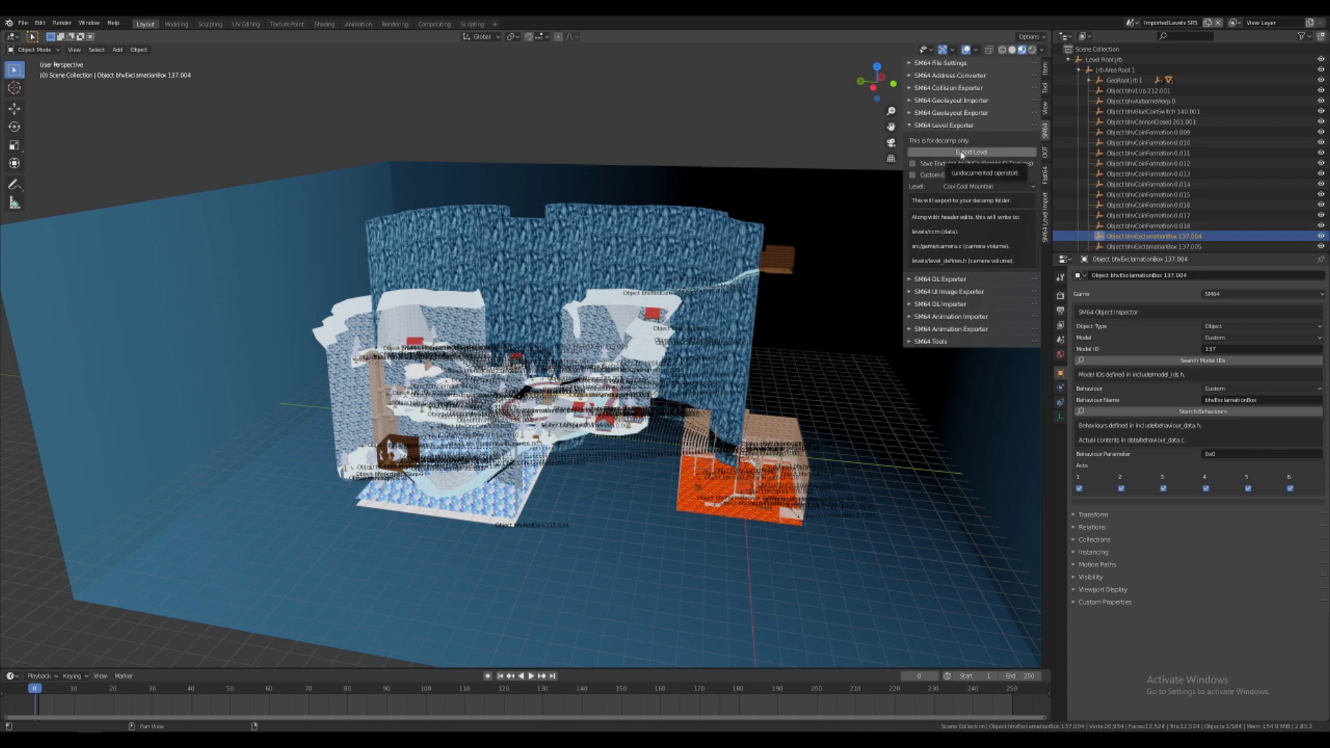
click(956, 127)
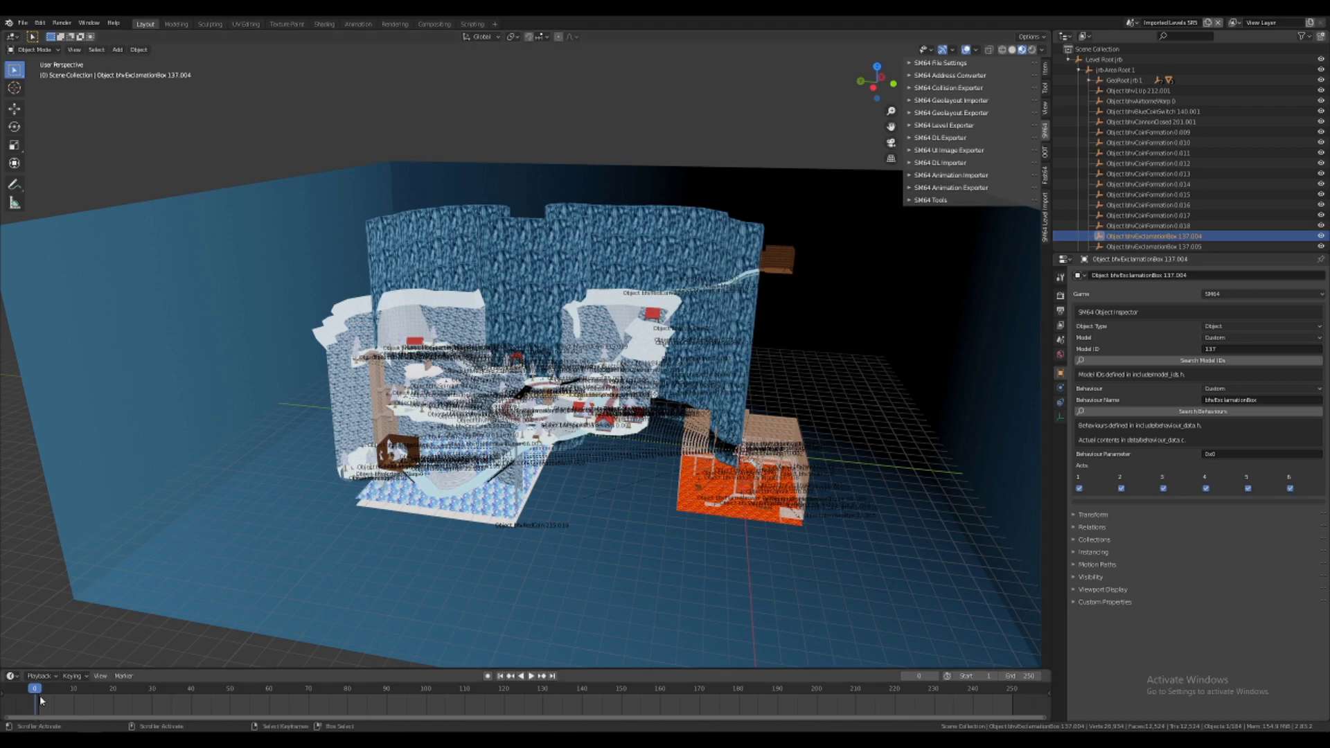
Launch Project64, load the recent Super Mario 64 ROM and start the game in the pipe hub
click(21, 741)
click(55, 29)
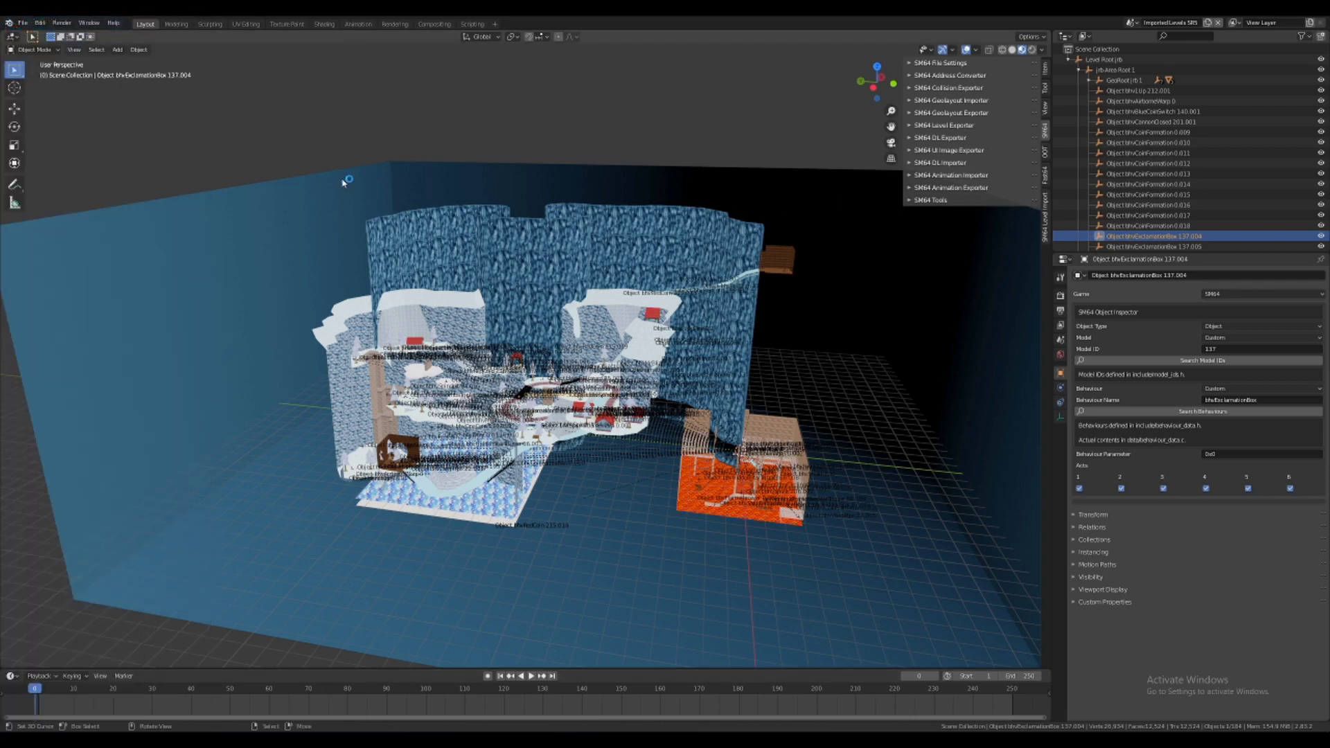
click(353, 146)
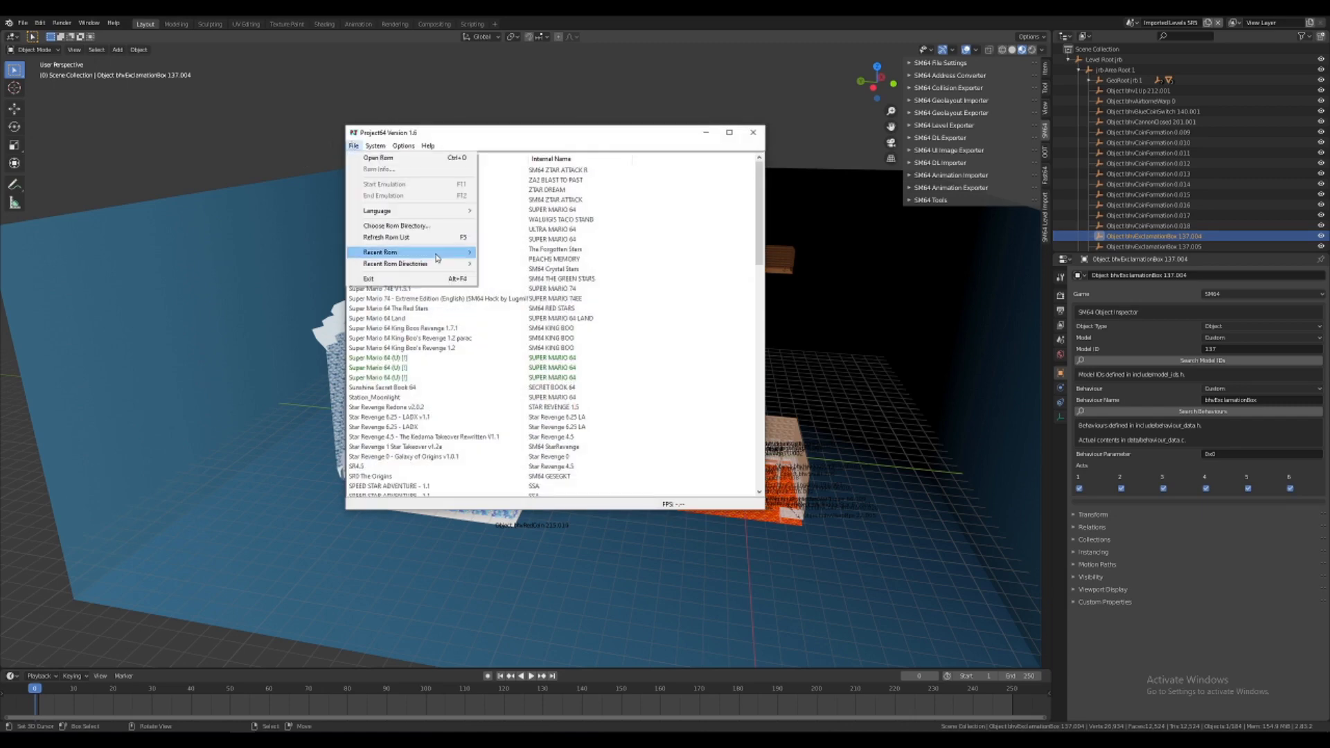
mouse_move(439, 257)
click(502, 254)
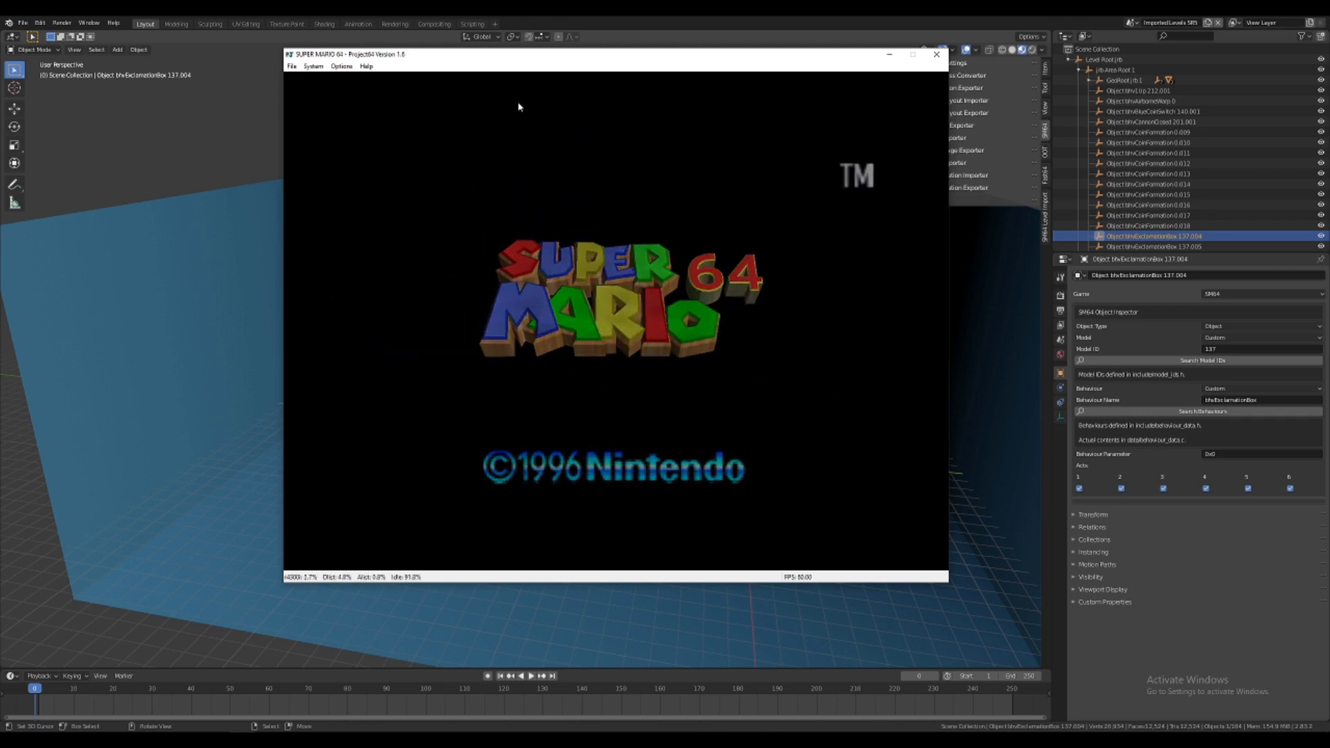
key(Return)
key(F4)
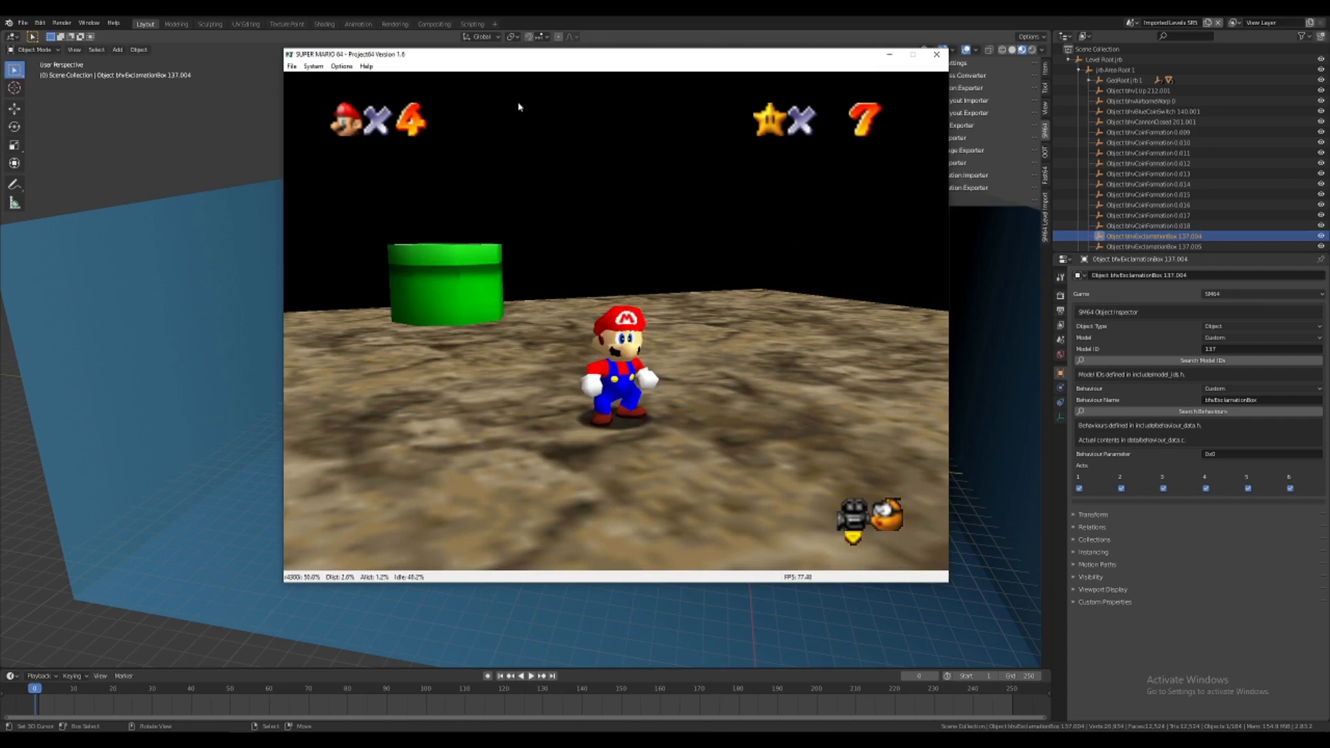
Take Mario from the pipe hub into Cool, Cool Mountain and run across the snow to the brick structure
key(Up)
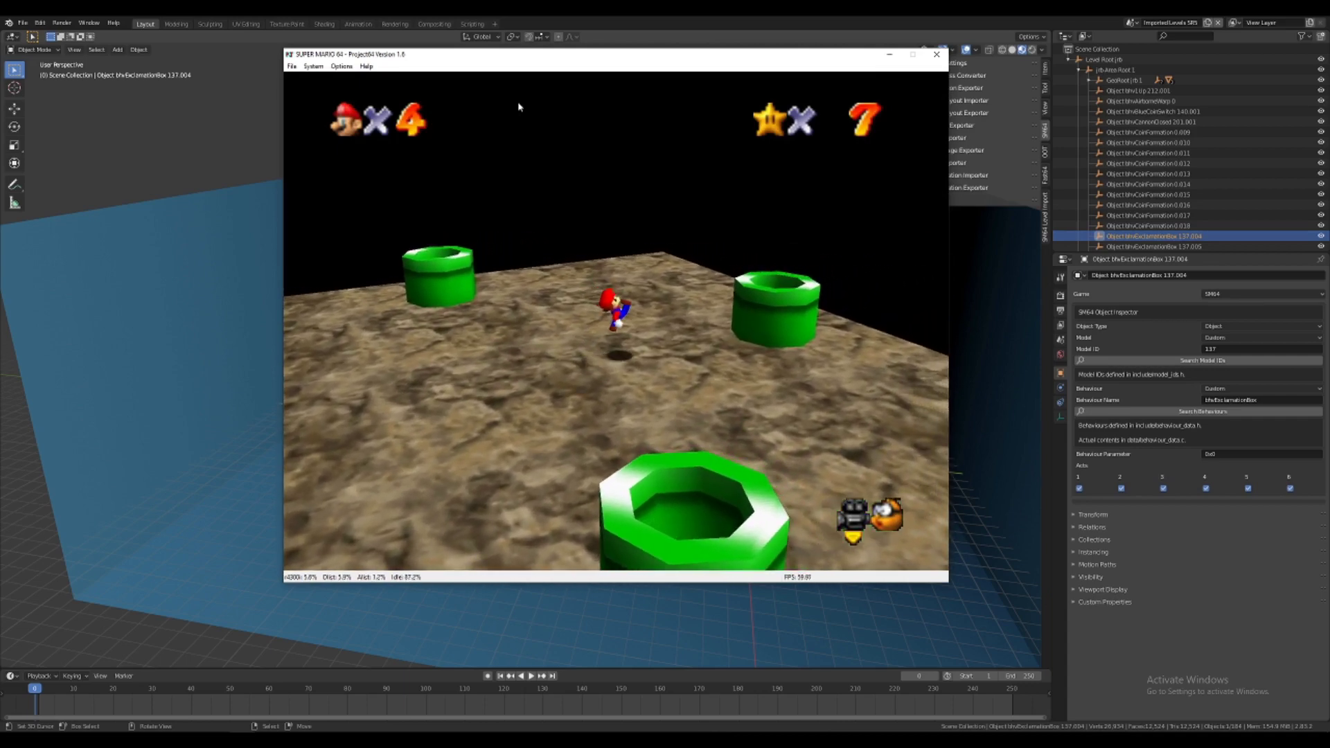
key(x)
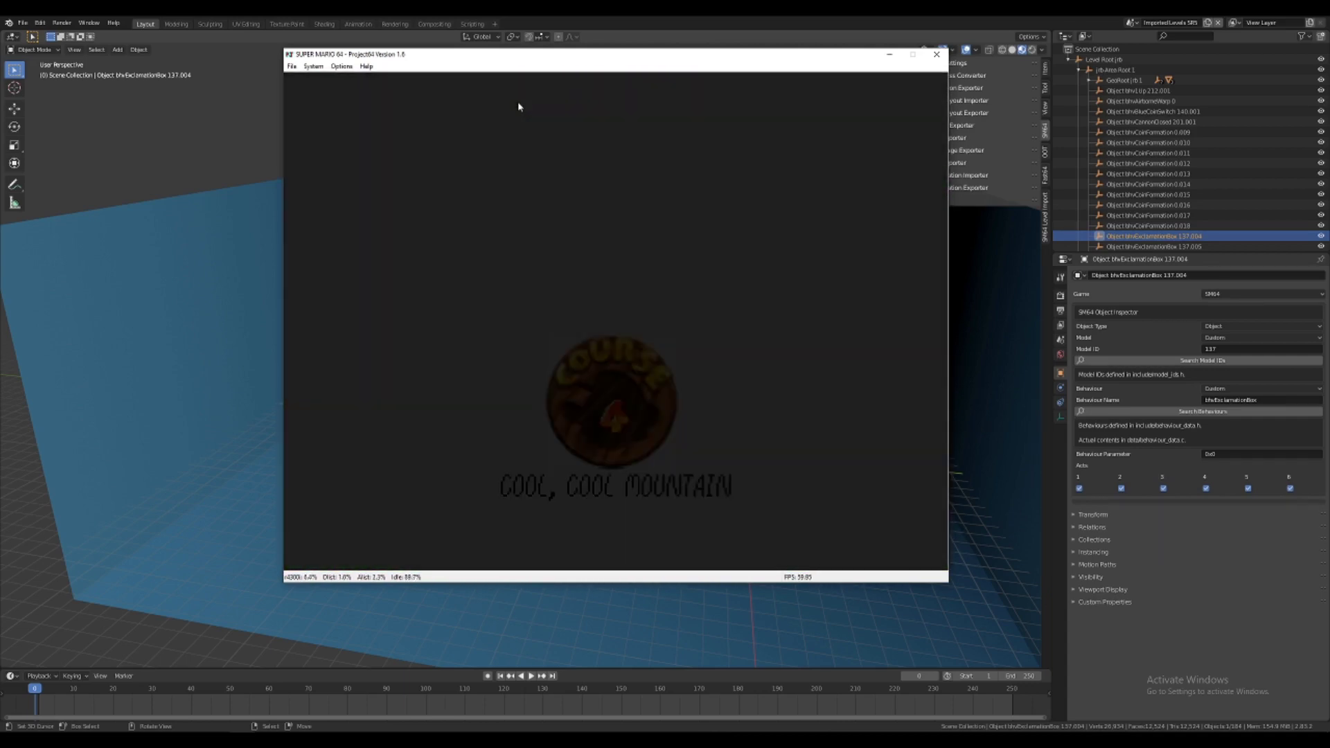
key(x)
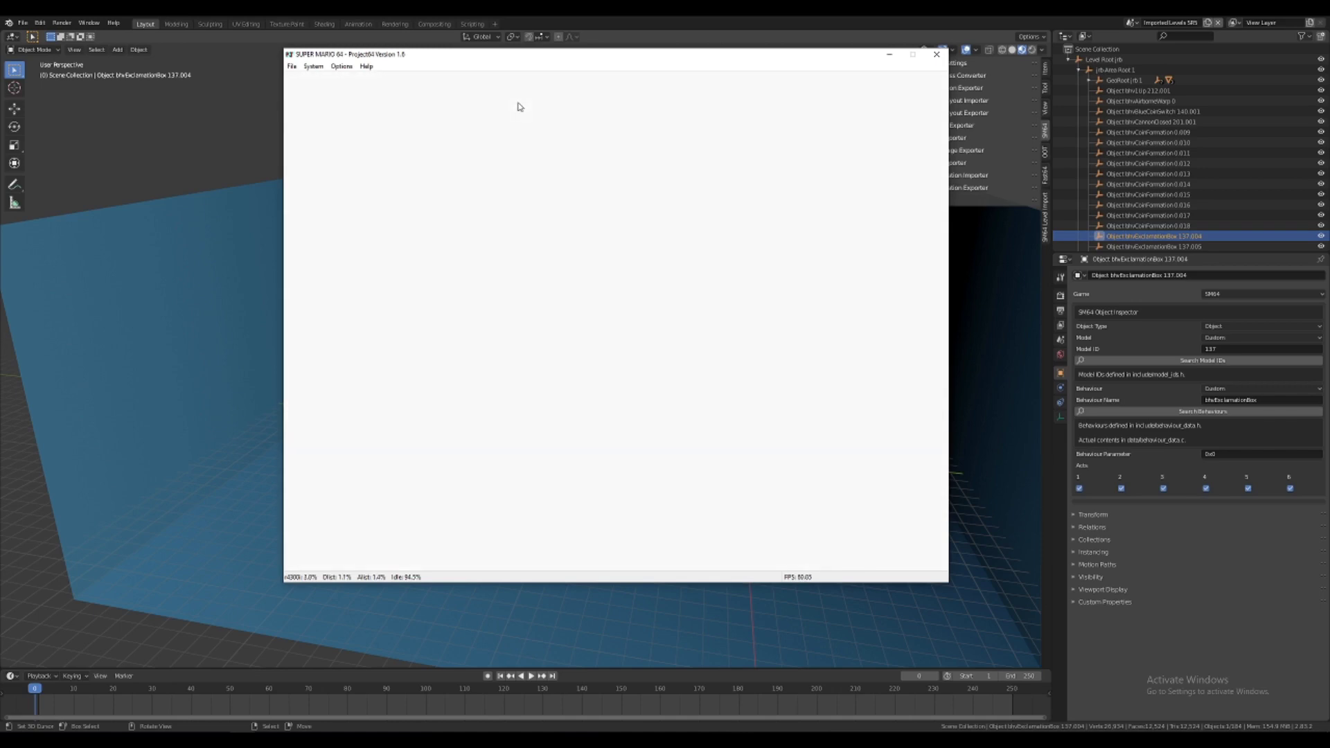
key(Up)
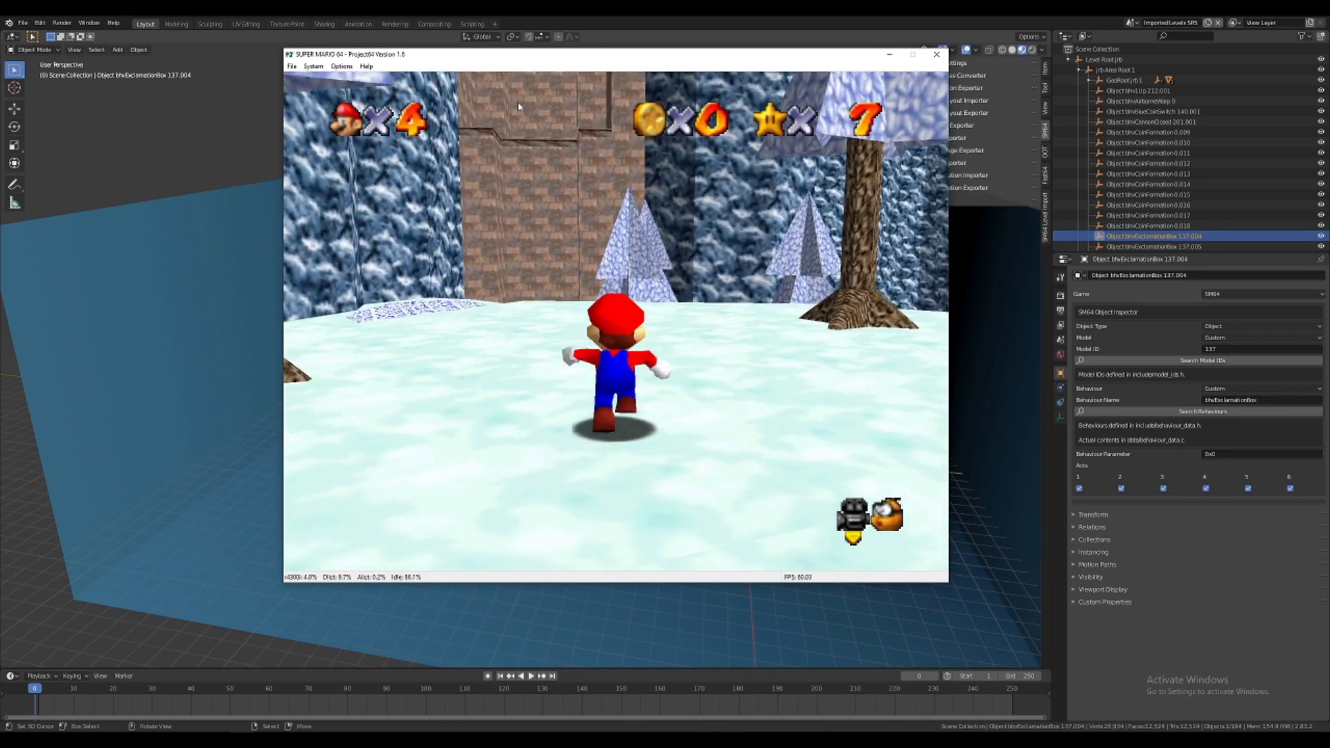
key(x)
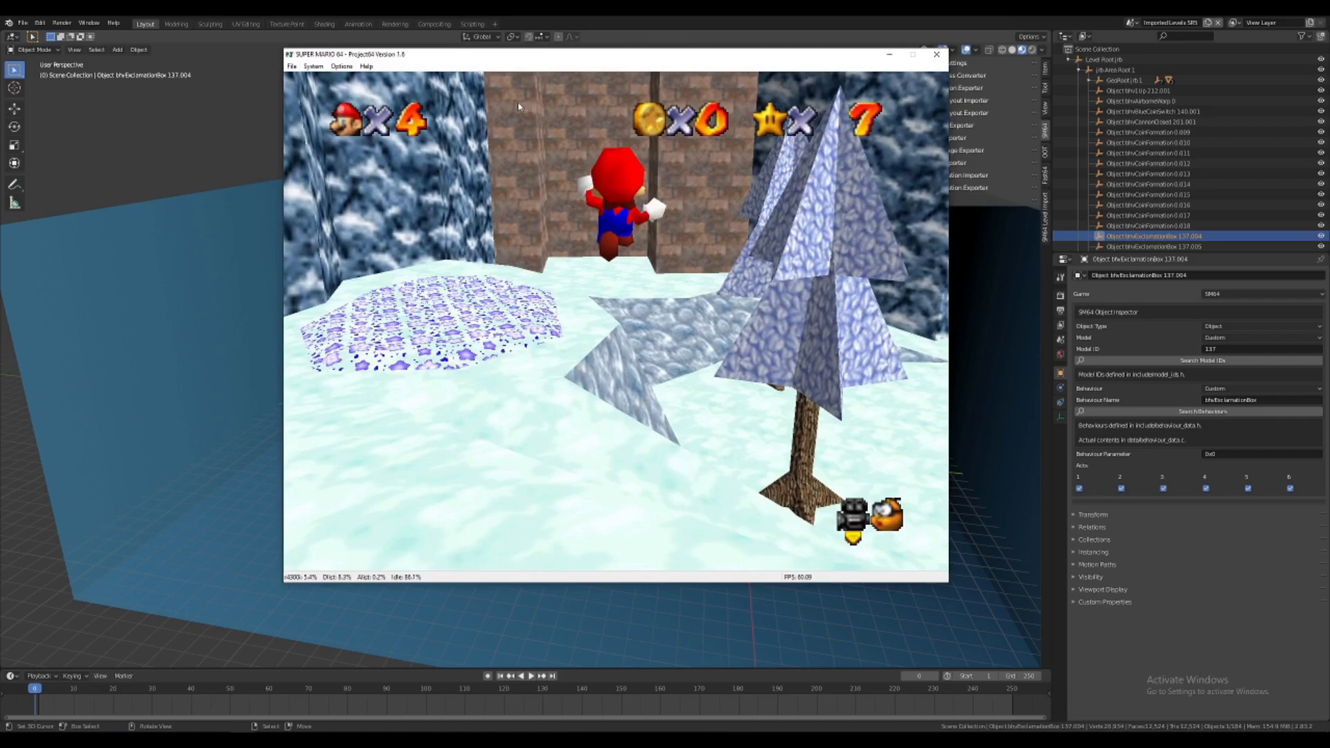
key(x)
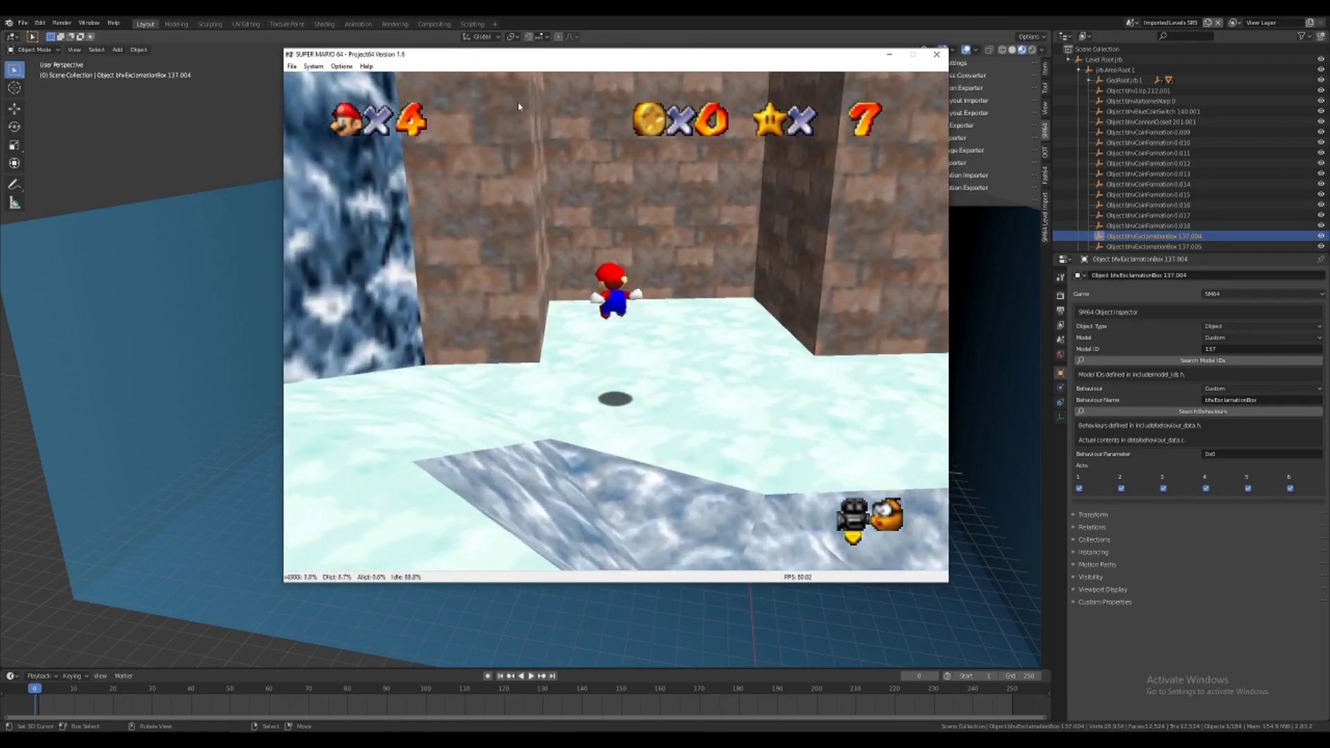
Switch to Blender and fly through the imported Cool, Cool Mountain level to inspect the brick tower, snowy ledges and red-roofed cabin
click(554, 24)
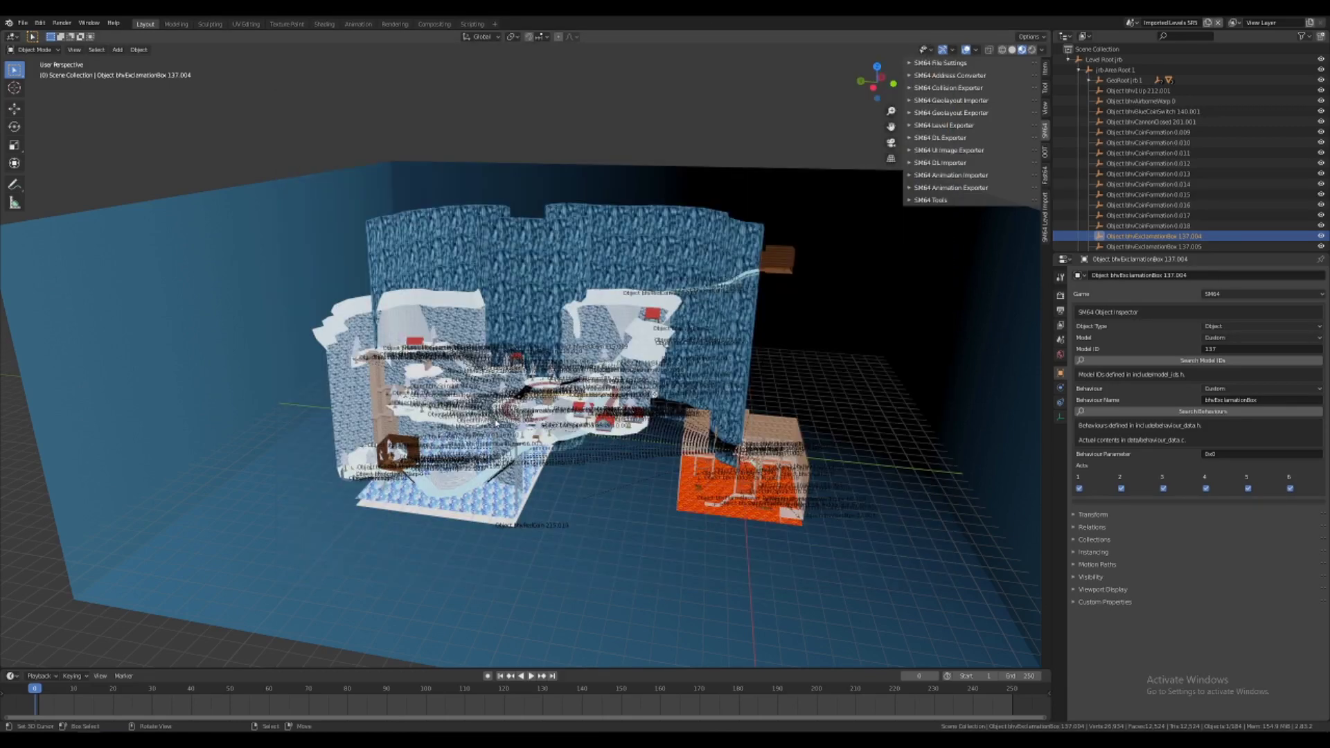
key(shift+grave)
key(w)
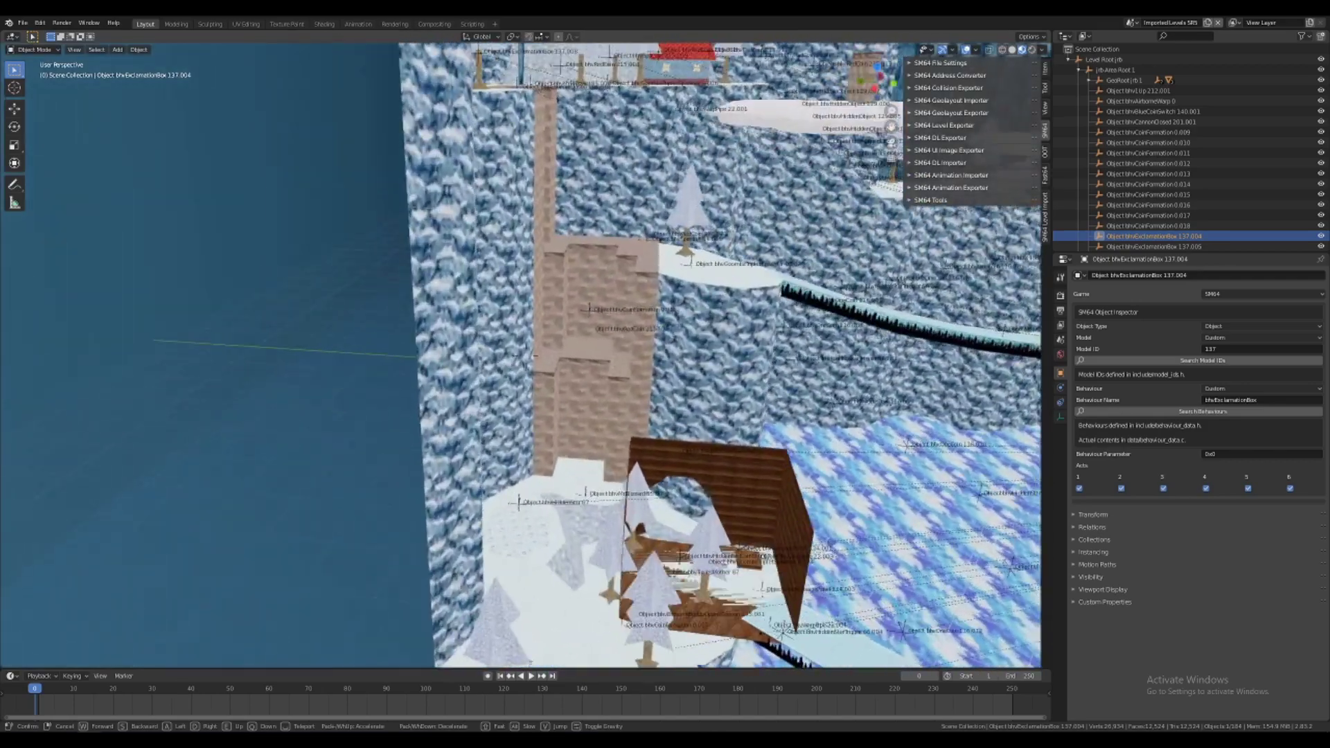
key(s)
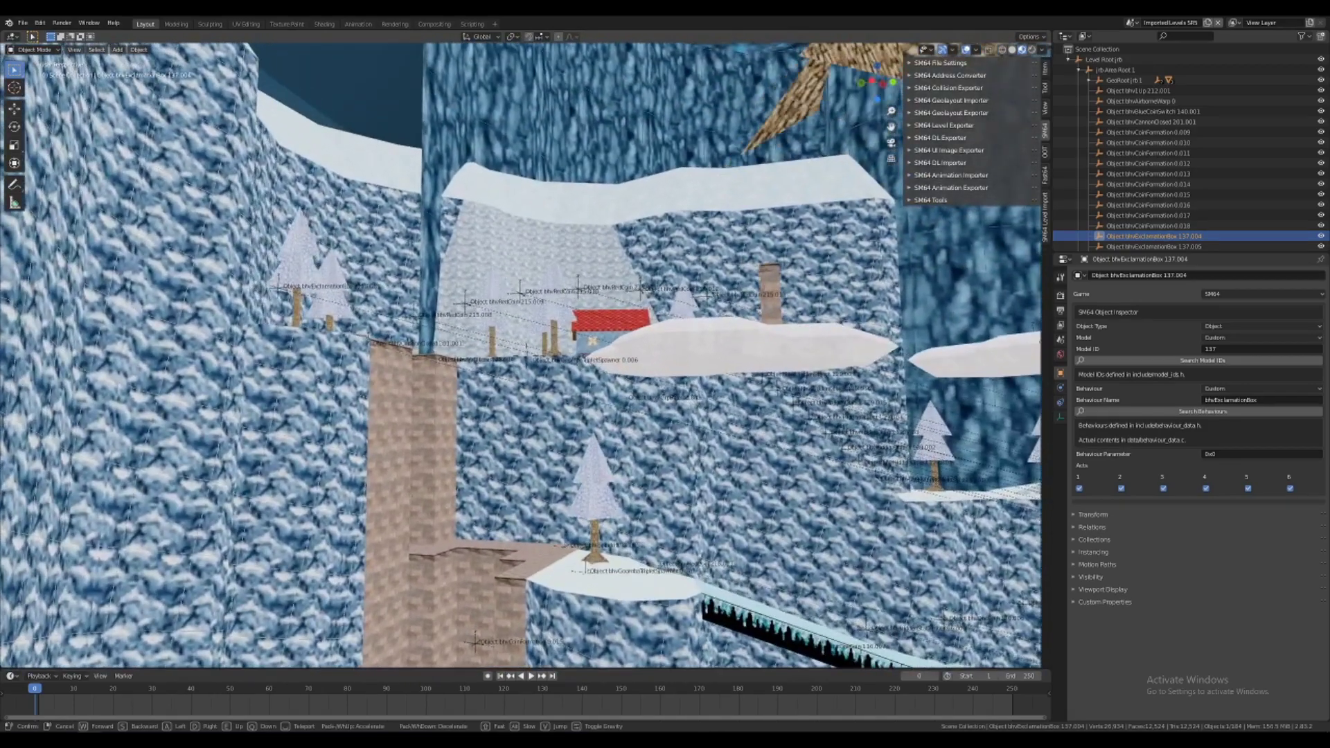
click(521, 356)
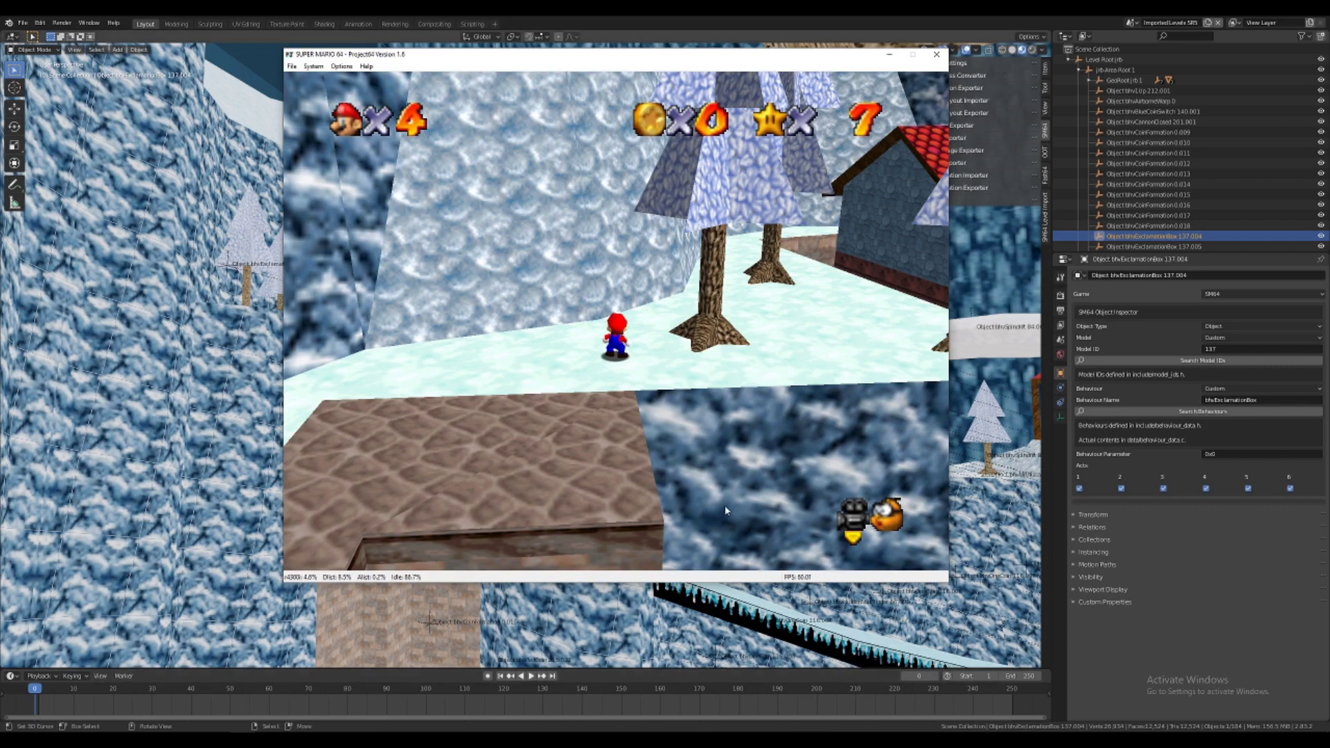
Close Project64, switch to Notepad++ and review area 1 of the level script from its commented-out objects up to the warp nodes, highlighting bhvExclamationBox
click(937, 55)
key(alt+Tab)
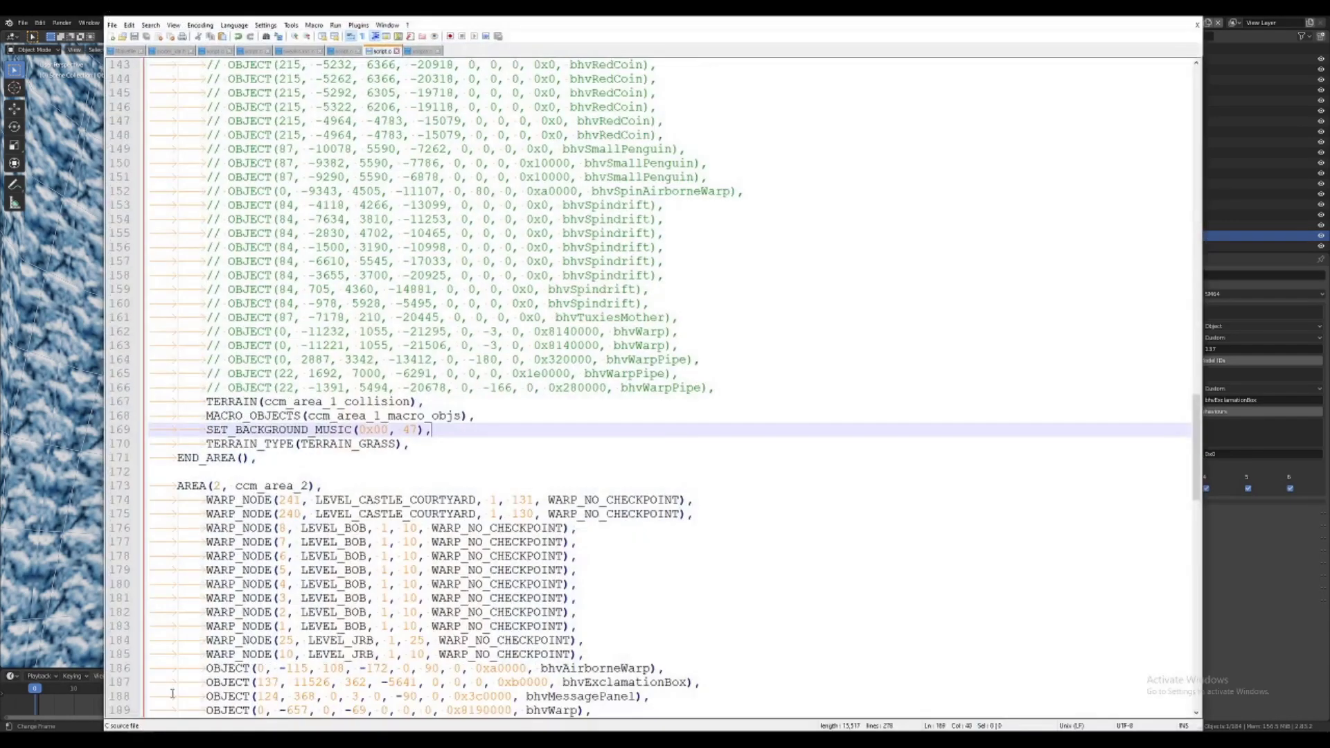
scroll(689, 450, up, 7)
click(693, 302)
scroll(693, 317, up, 3)
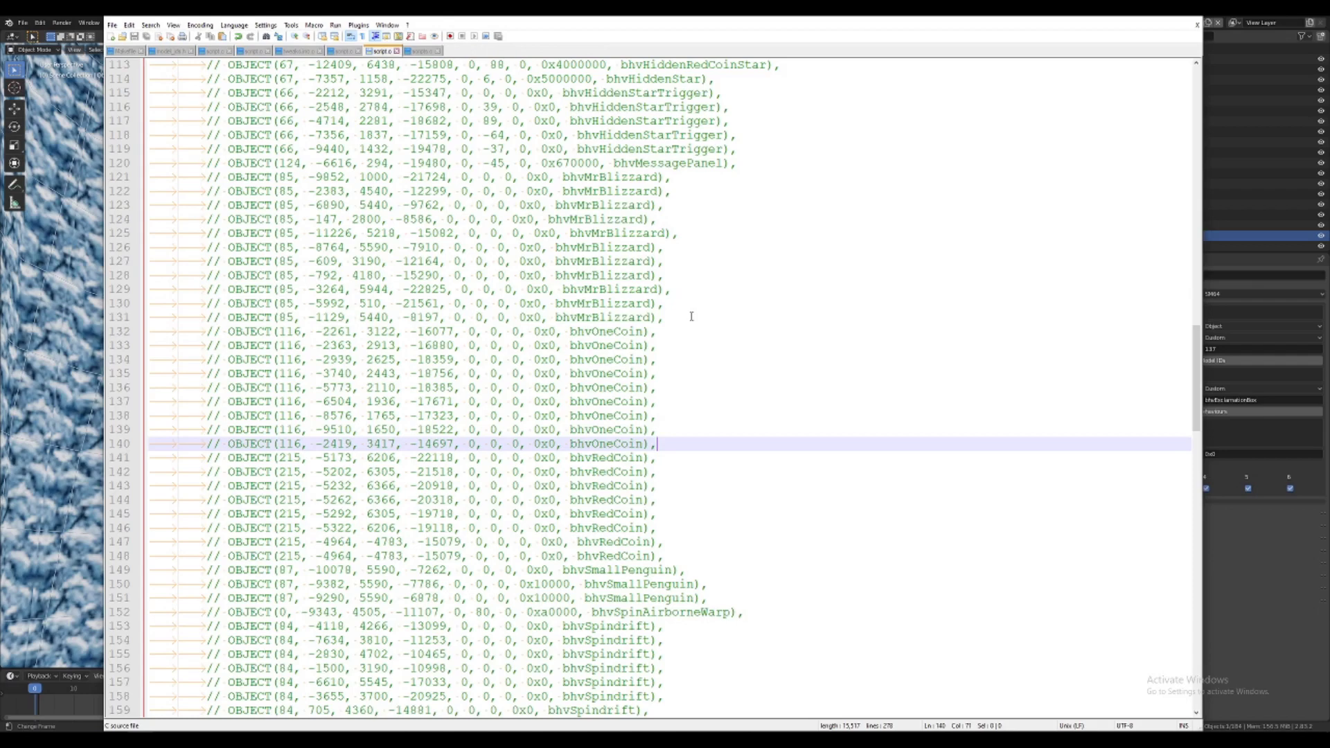
scroll(742, 319, up, 10)
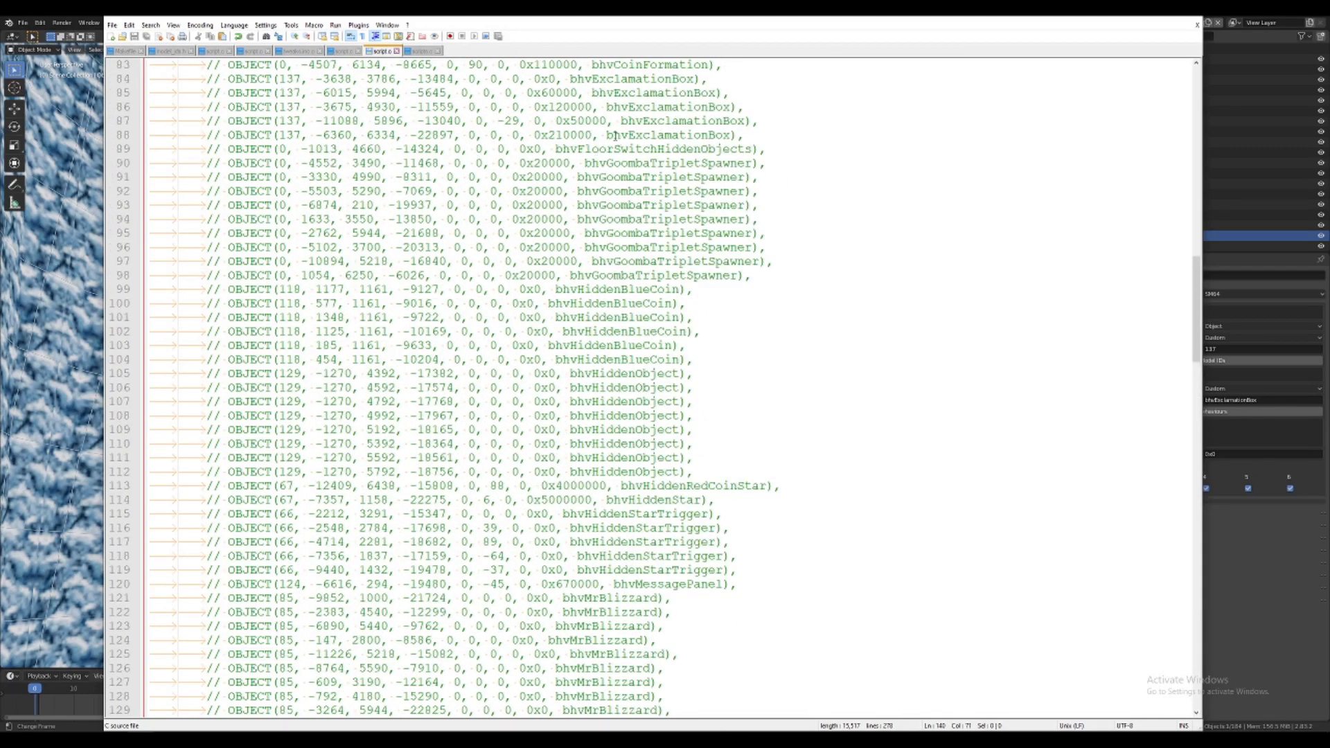
double_click(610, 135)
scroll(834, 291, up, 5)
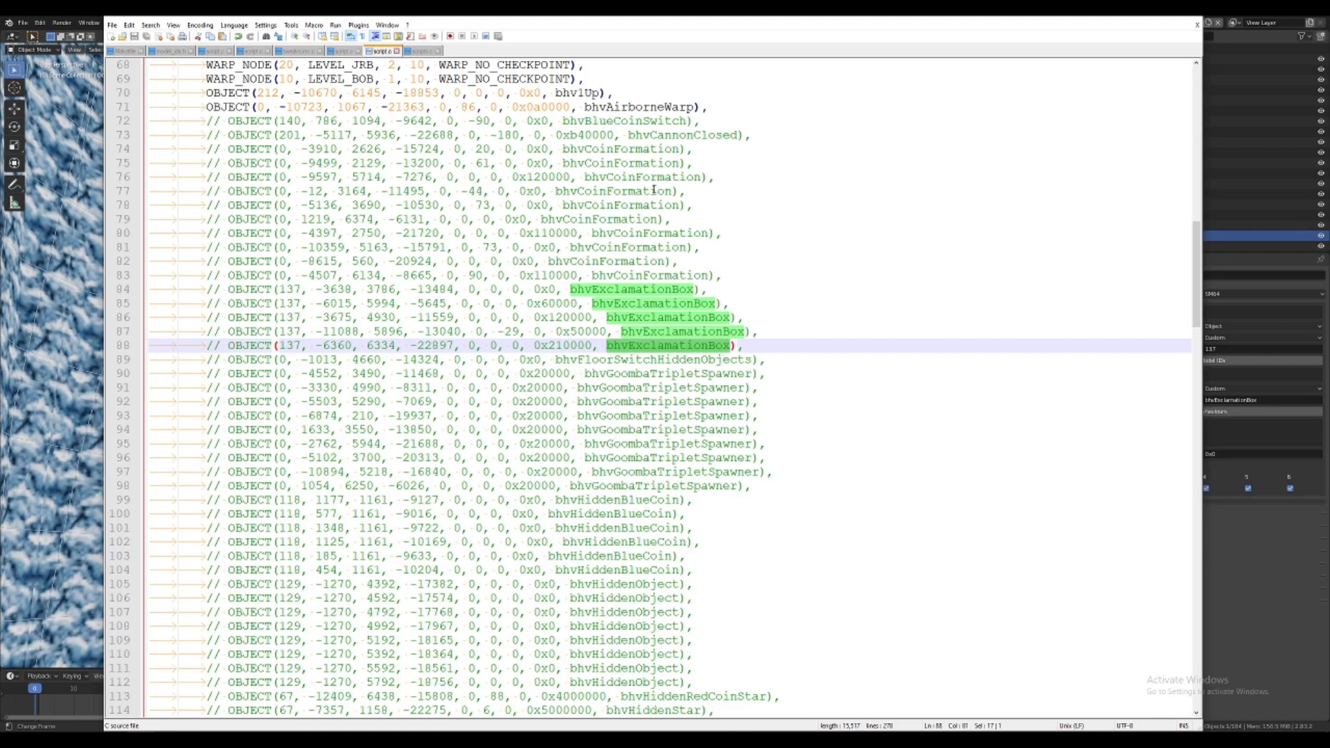
scroll(727, 291, up, 5)
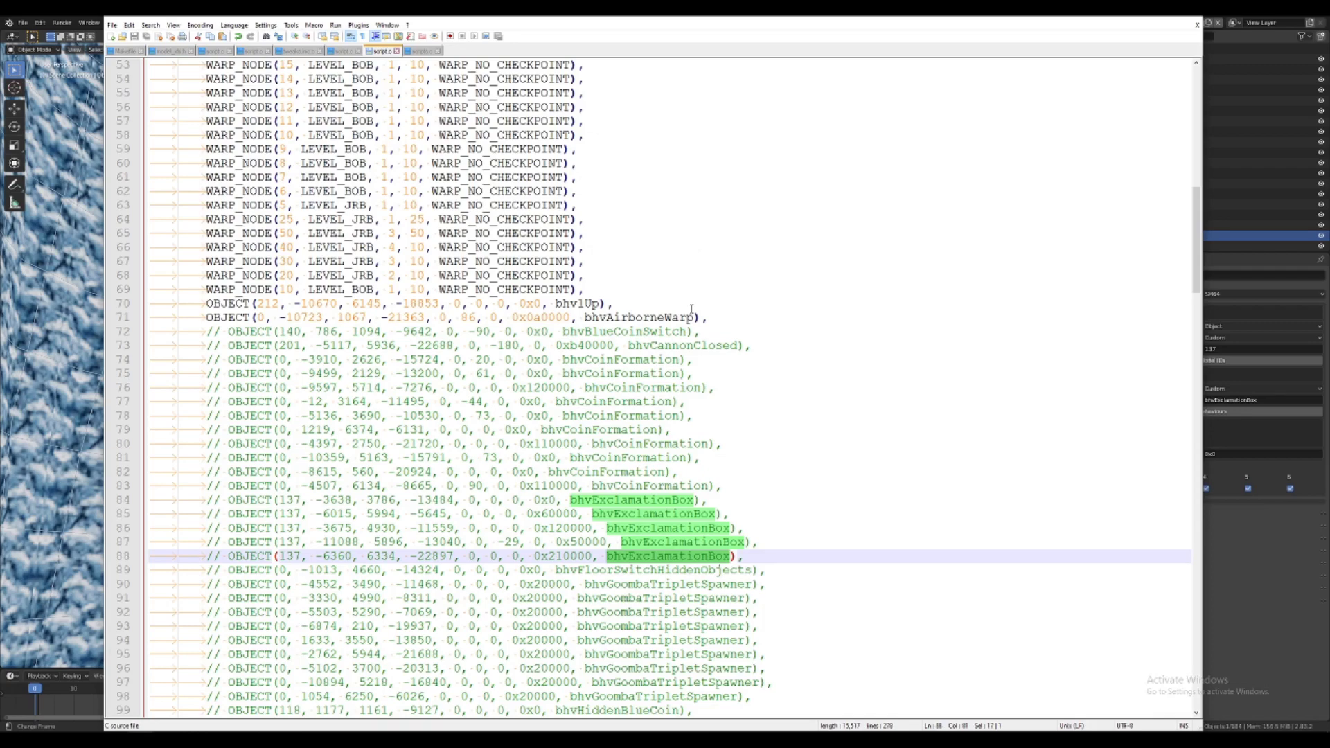
scroll(691, 308, up, 7)
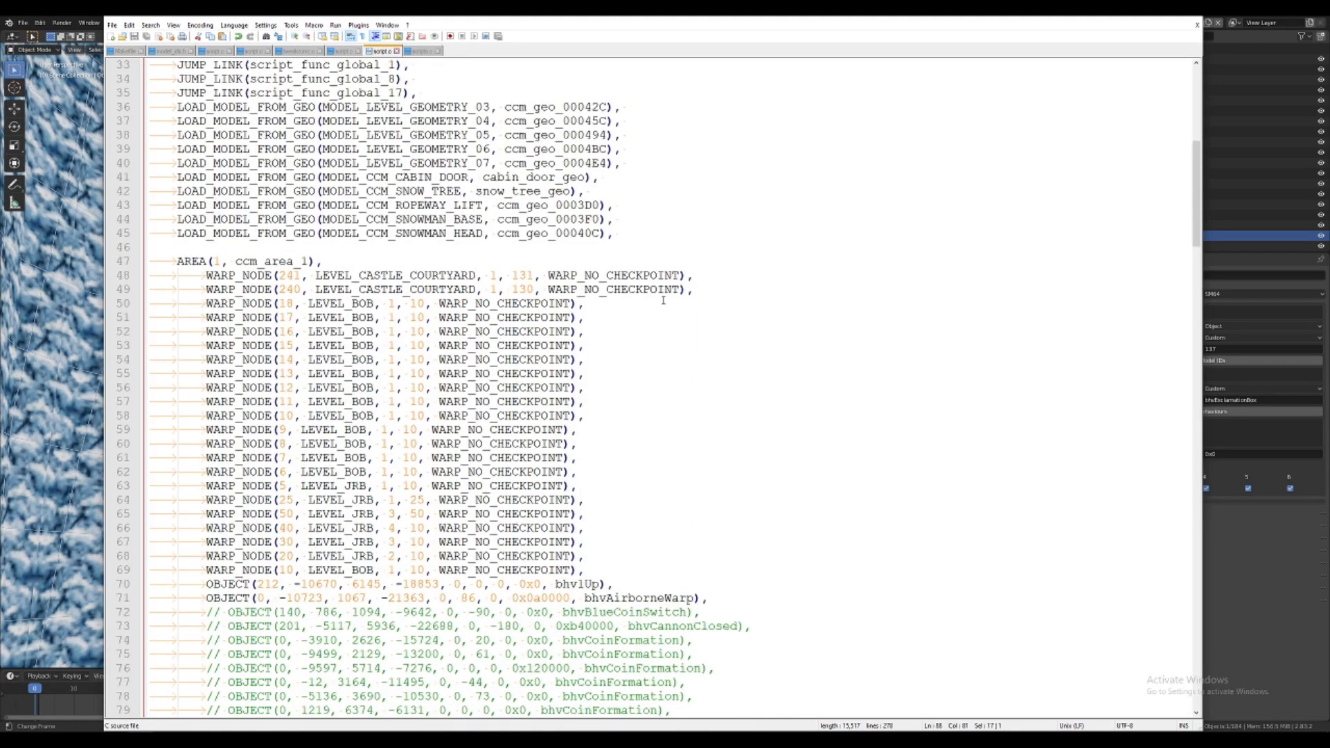